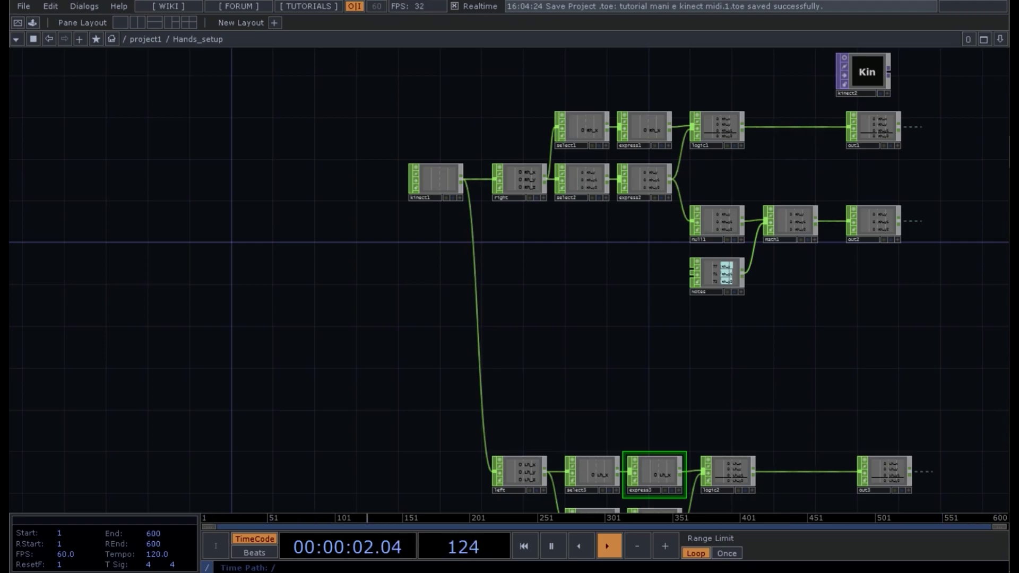
- Create a new Select CHOP, select5, placed above the right node's chain
left_click_drag(594, 246, 539, 391)
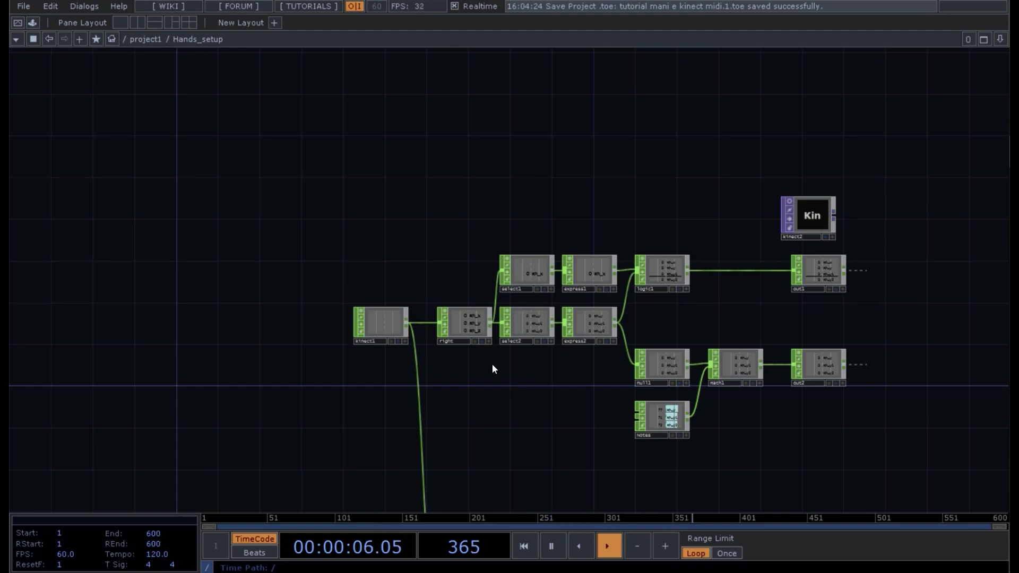
scroll(492, 364, "up", 3)
left_click(462, 302)
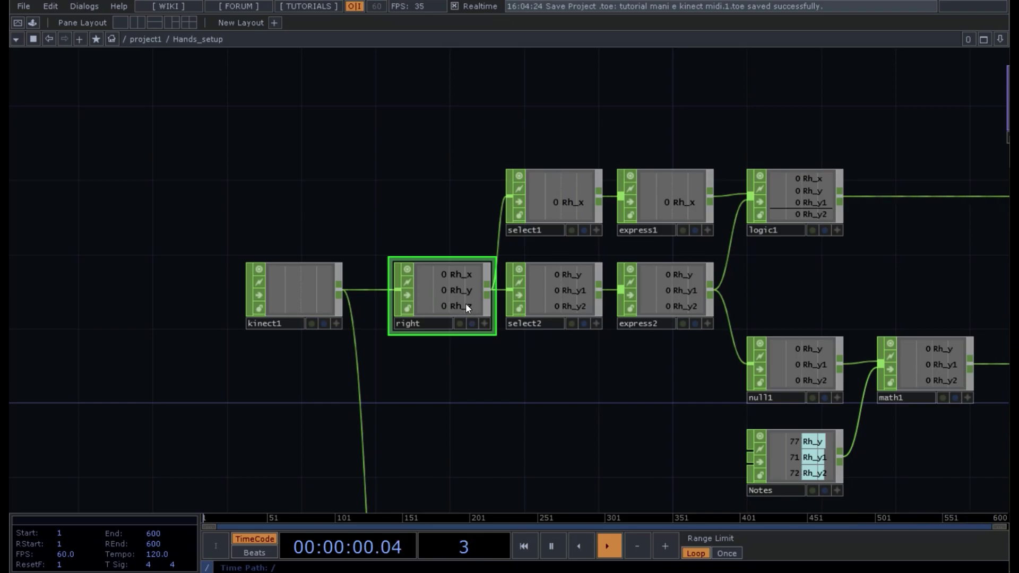
left_click_drag(455, 227, 445, 158)
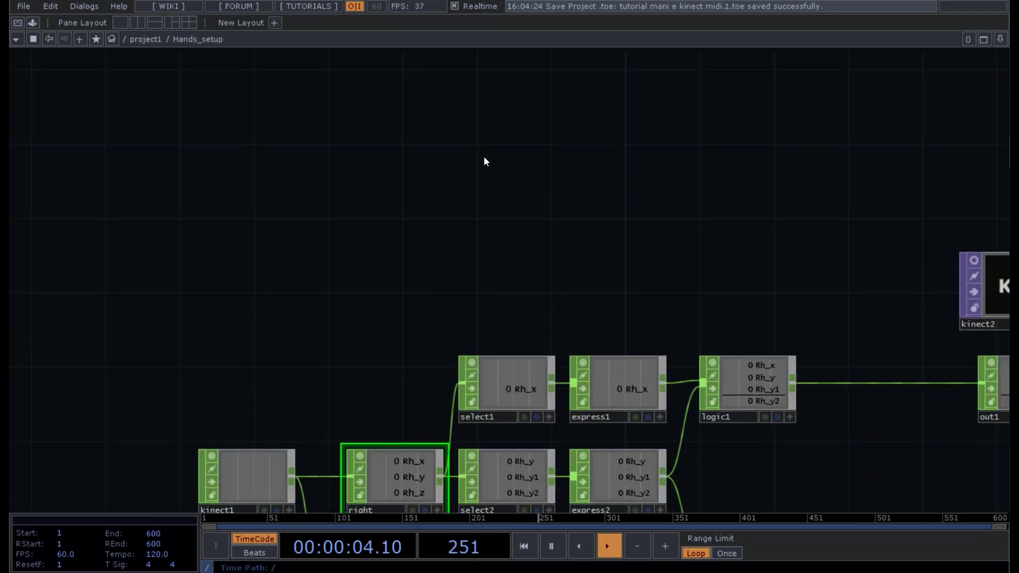
key("Tab")
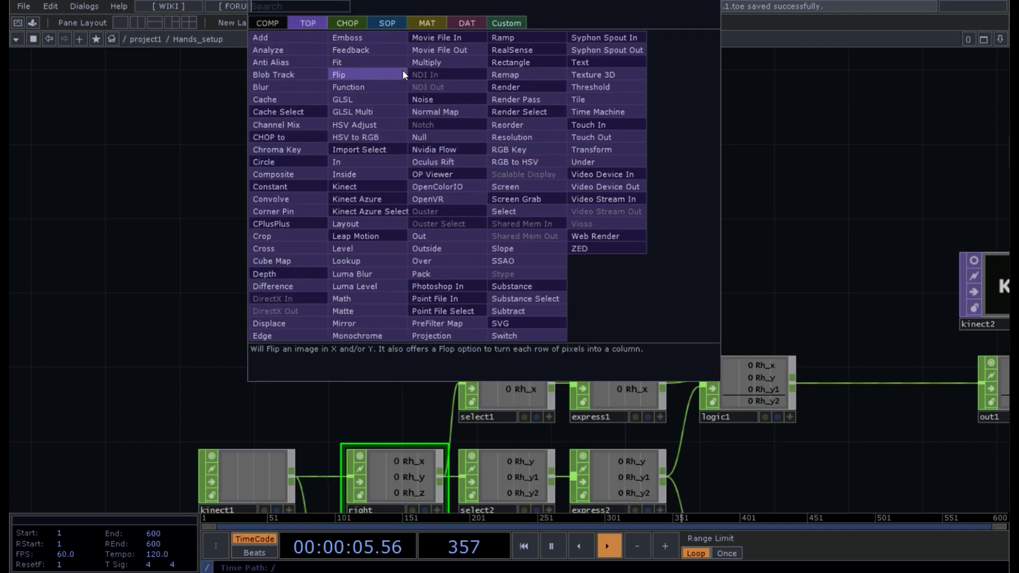
left_click(352, 22)
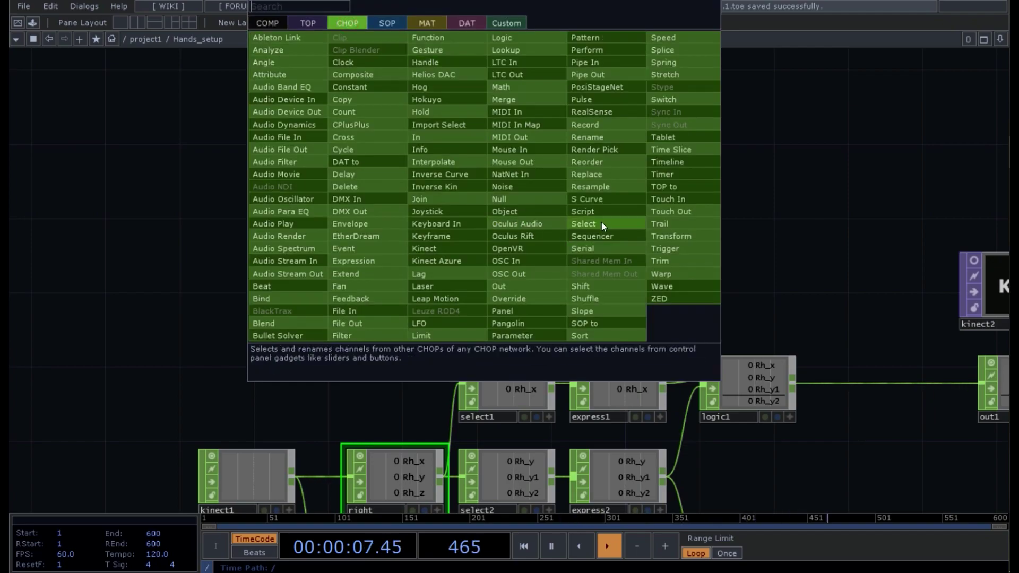
left_click(600, 223)
left_click(513, 159)
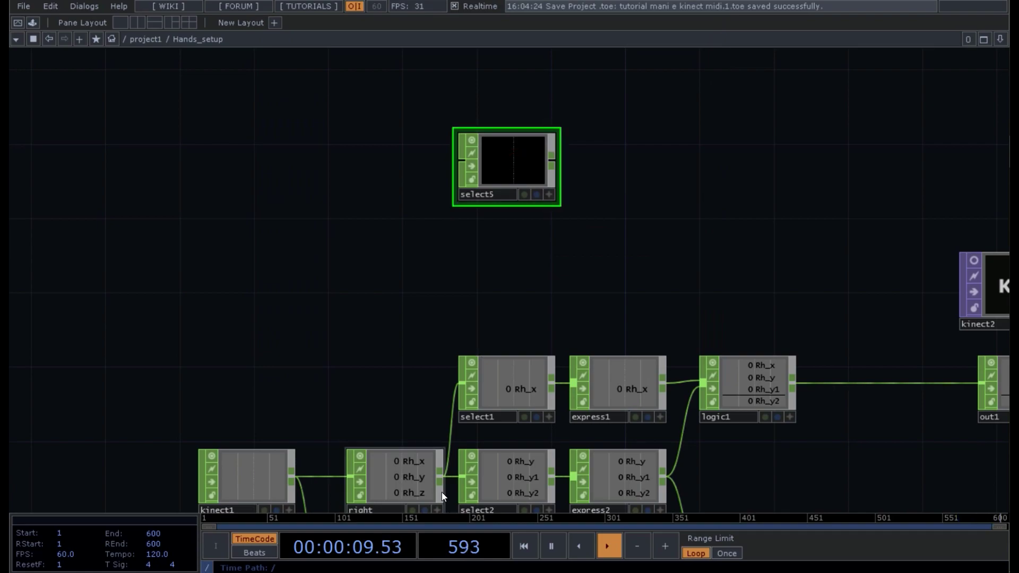
- Wire the right node into select5 and set its Channel Names to Rh_z
left_click_drag(438, 476, 458, 165)
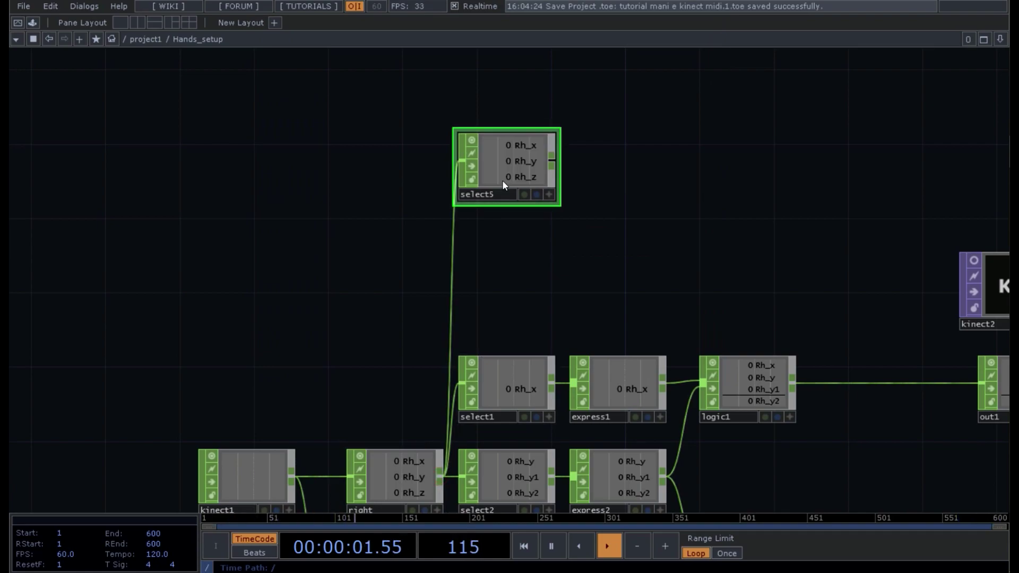
key("p")
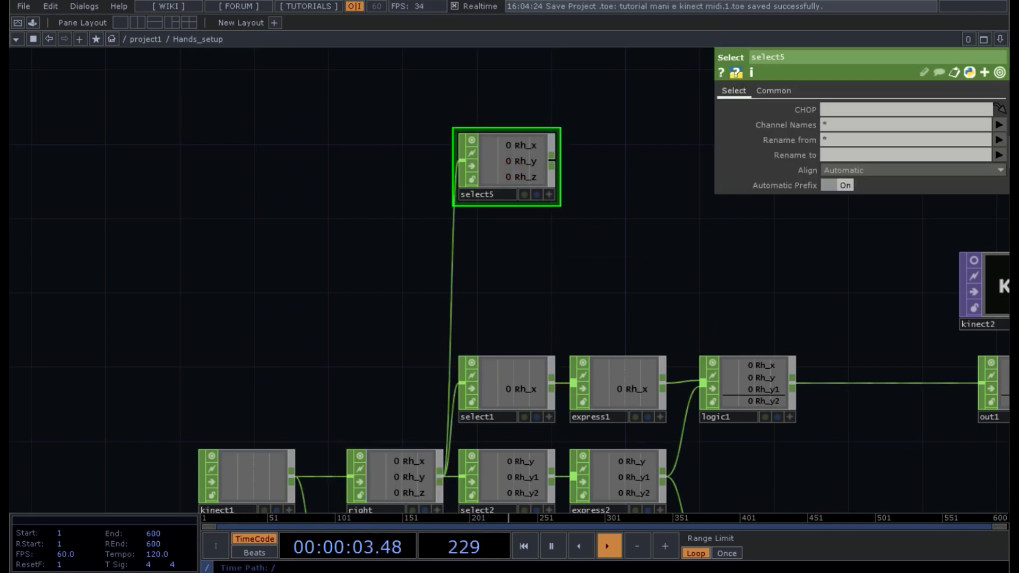
left_click(993, 126)
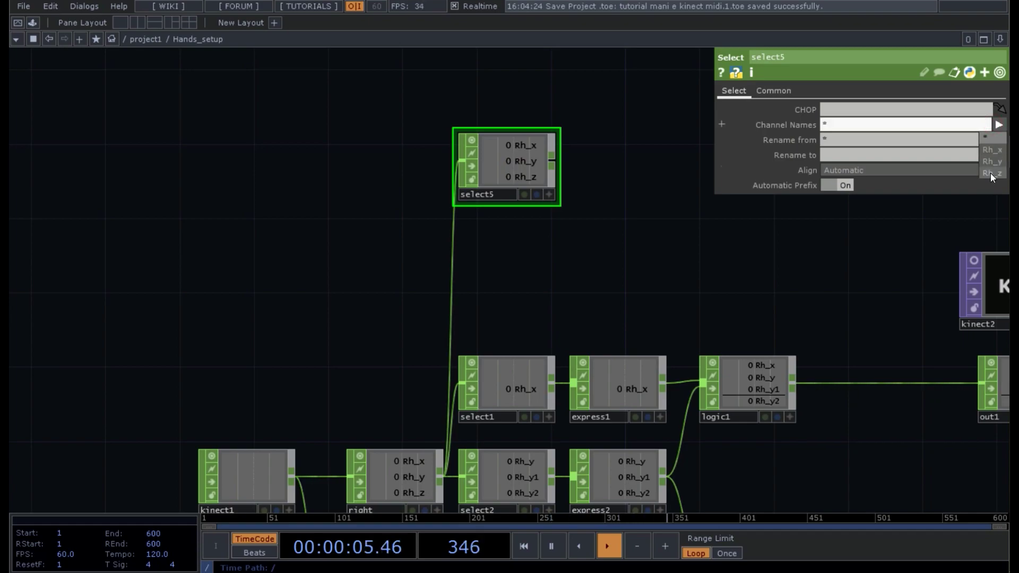
left_click(991, 173)
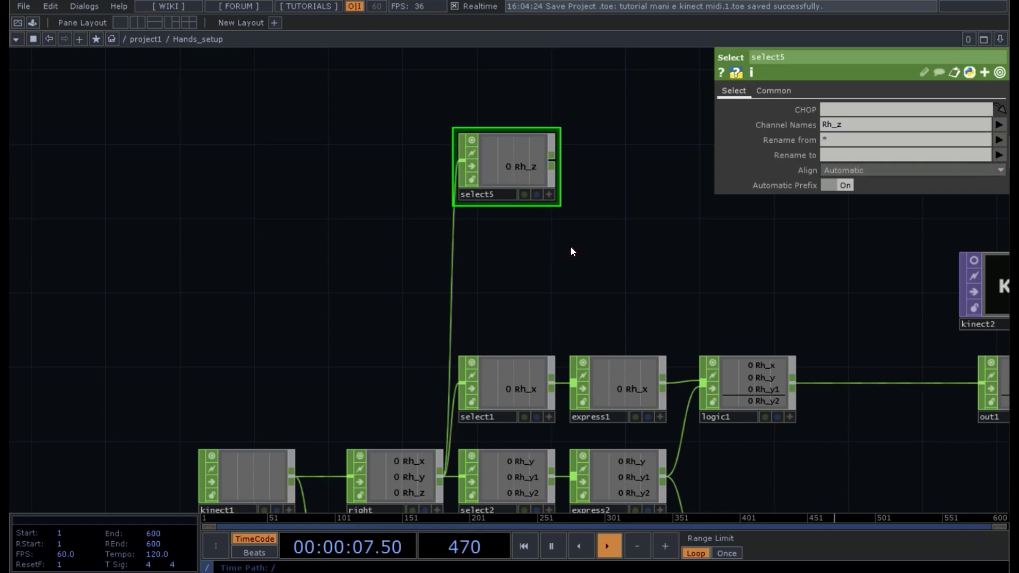
key("p")
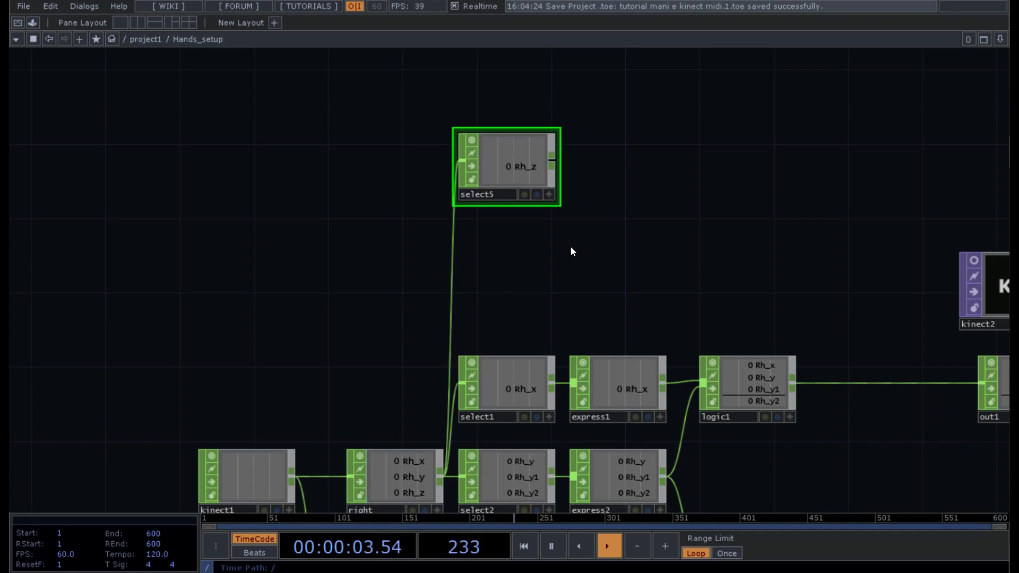
- Add Expression CHOP express5 after select5 and show select5's Rh_z value in the background
right_click(554, 164)
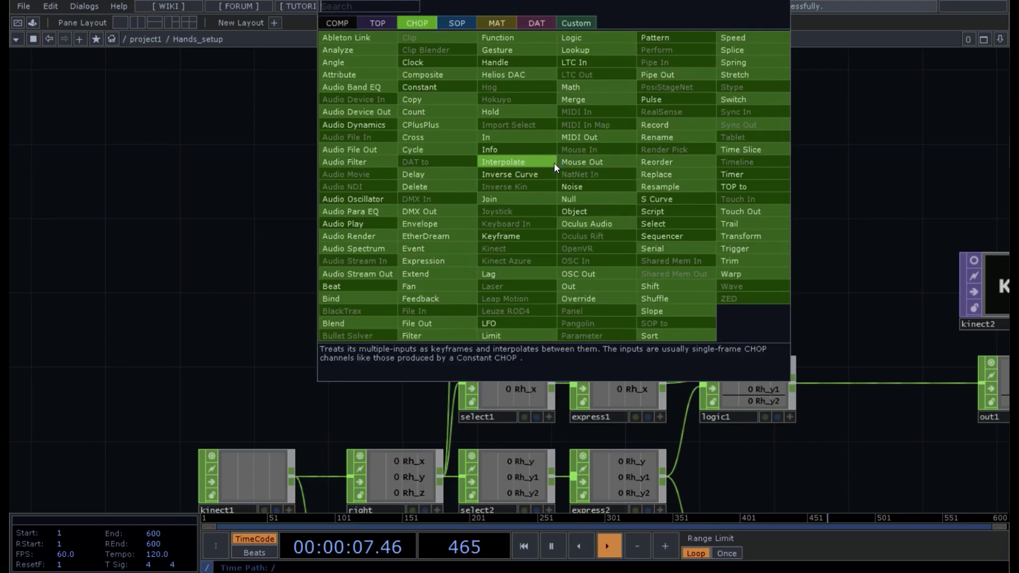
type("expre")
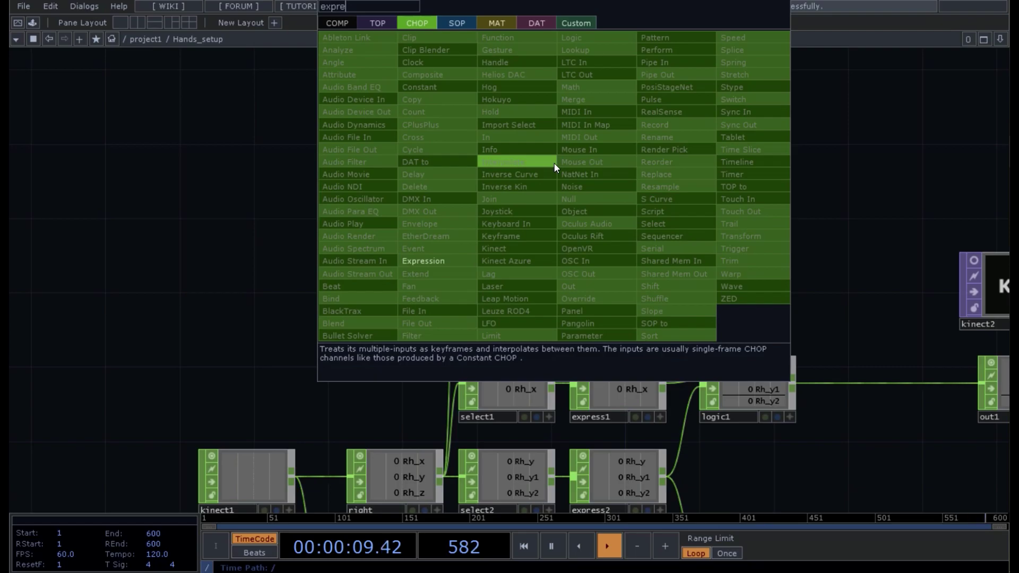
left_click(442, 261)
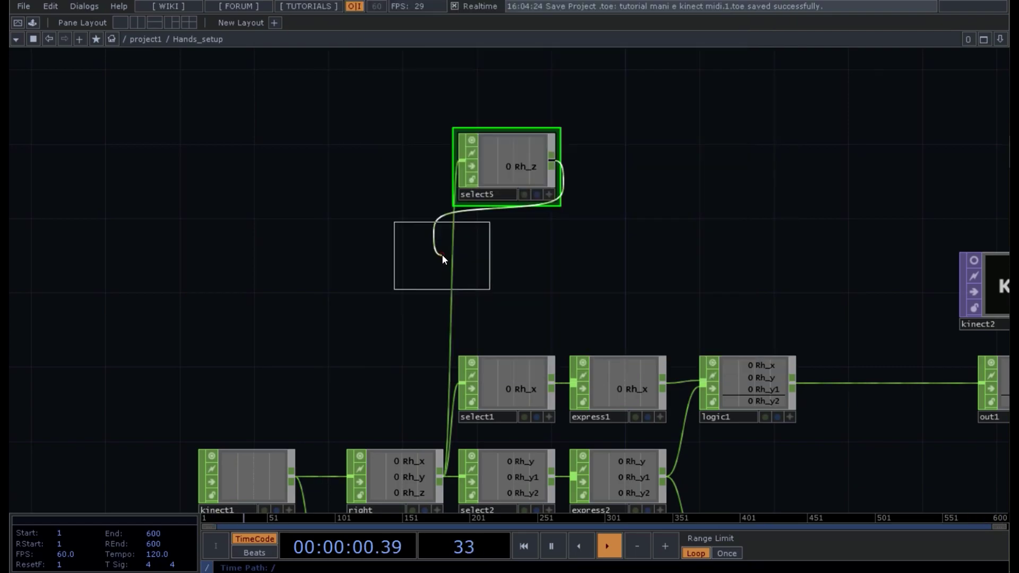
left_click(621, 167)
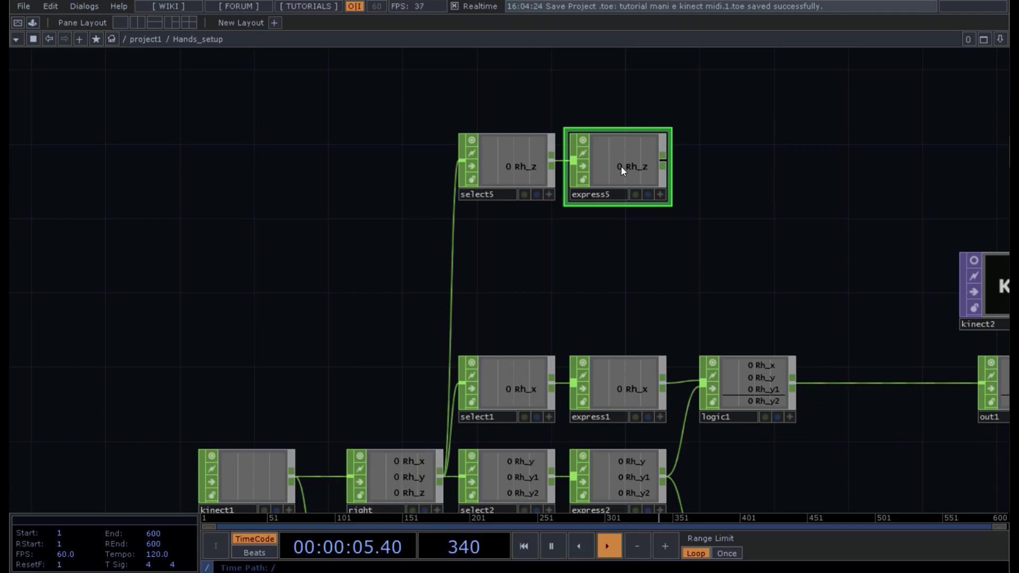
left_click(537, 195)
left_click_drag(518, 236, 272, 424)
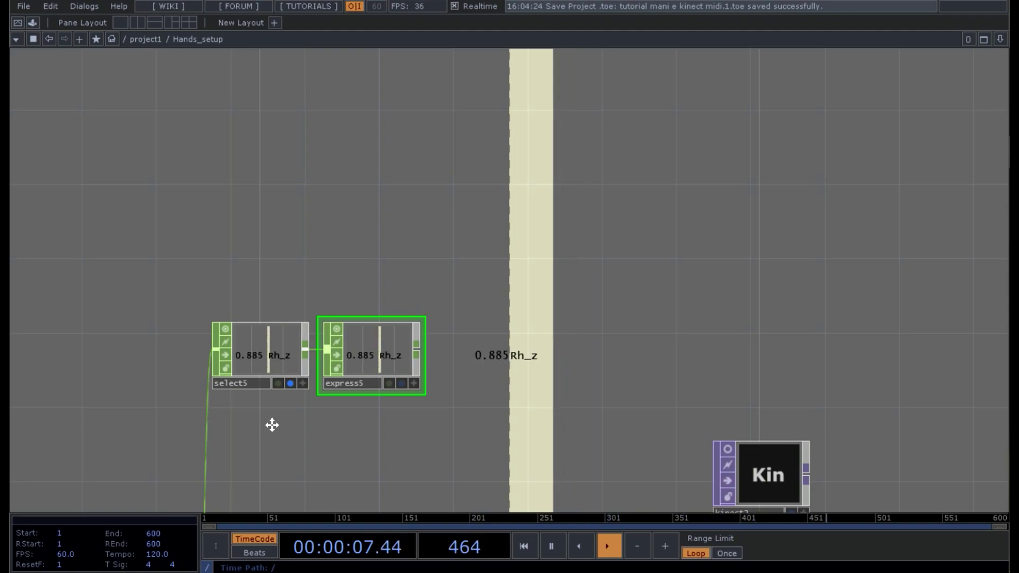
- Change express5's Expression 1 on the Expr page to me.inputVal<0.85
key("p")
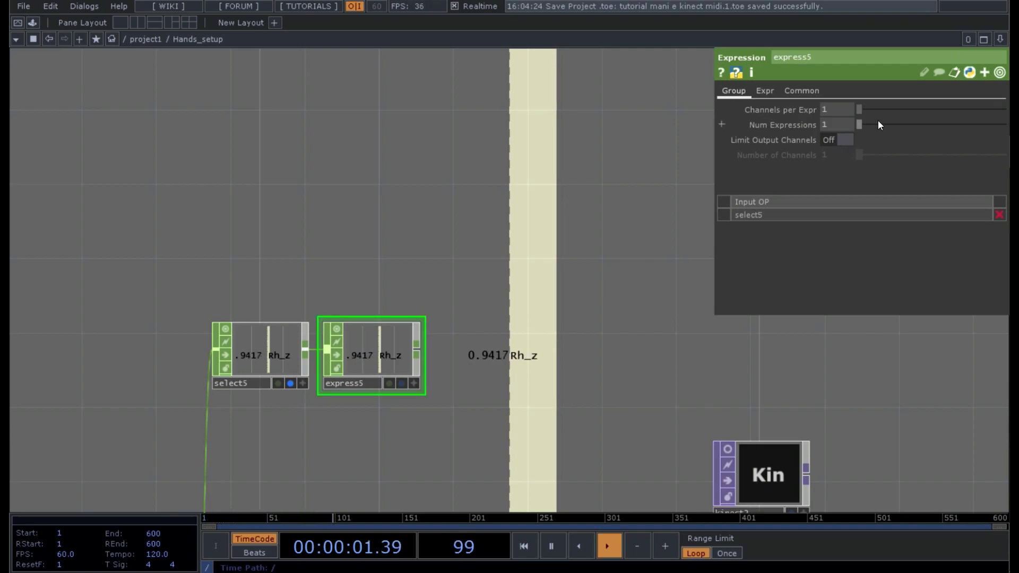
left_click(765, 92)
left_click(778, 110)
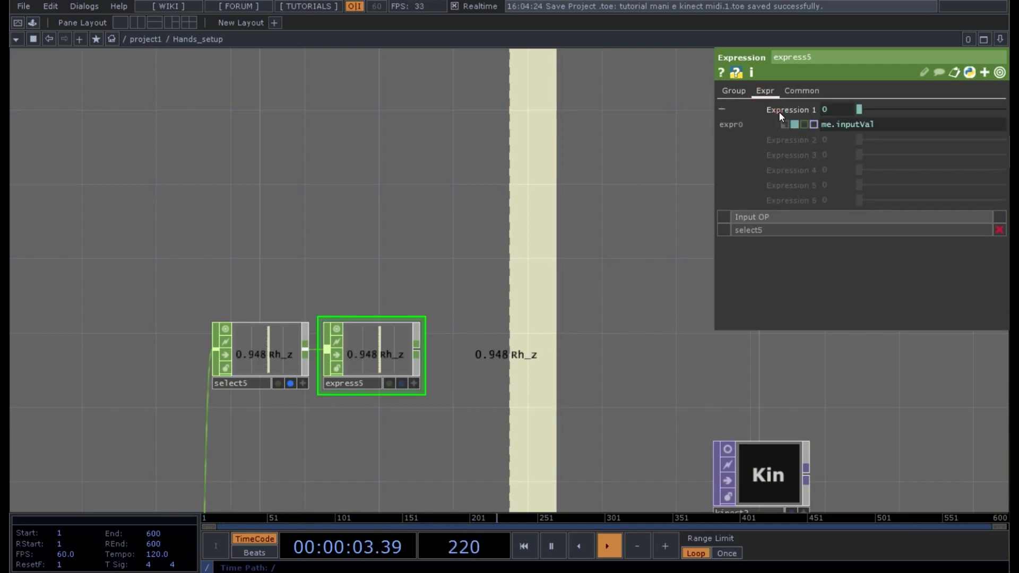
left_click(885, 125)
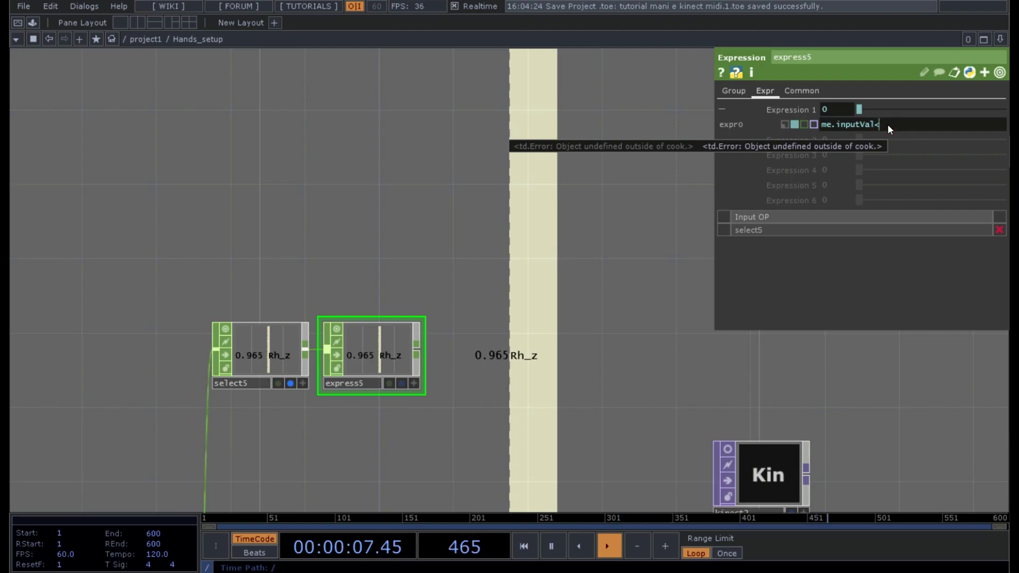
type("<0.")
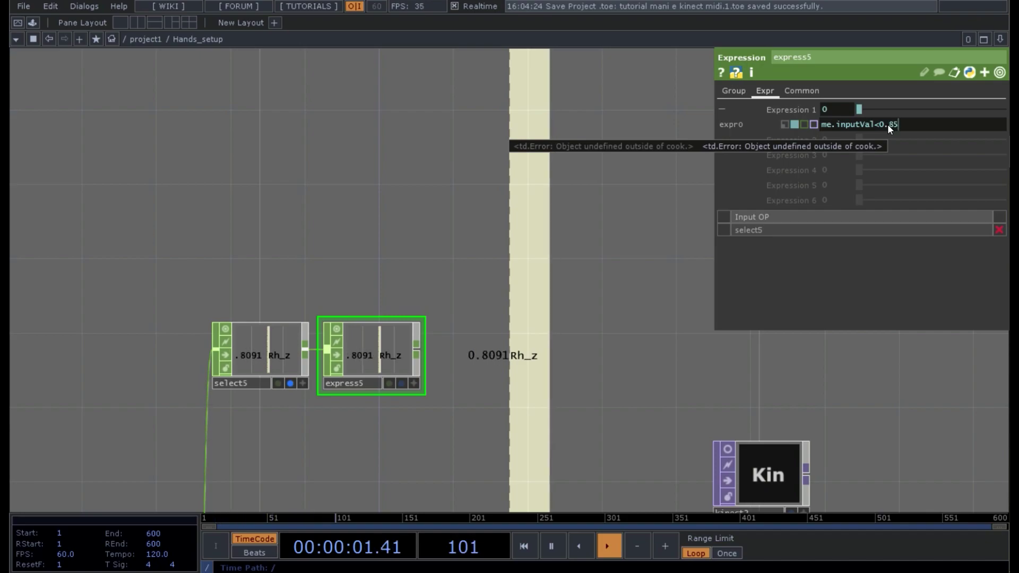
type("85")
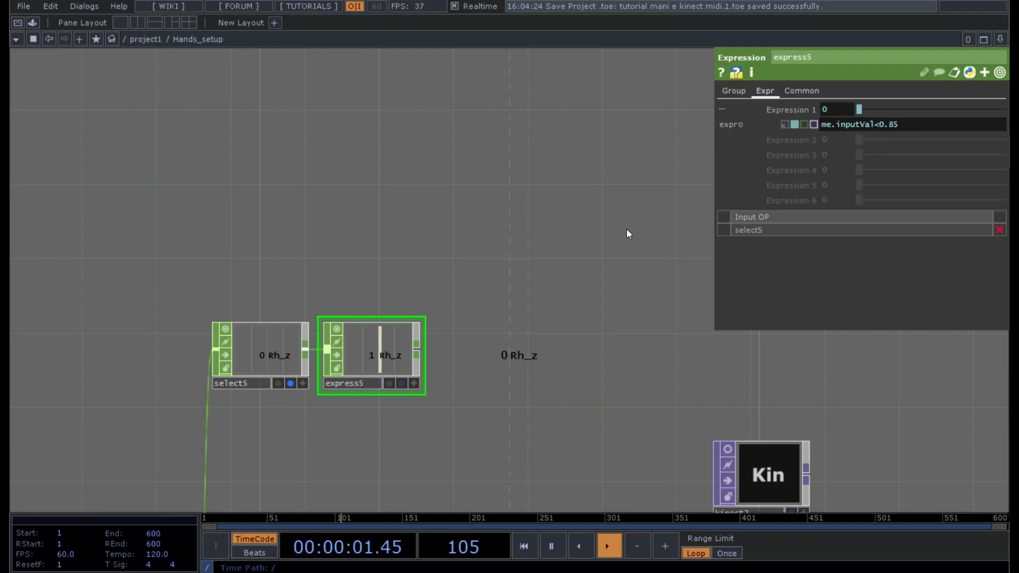
key("p")
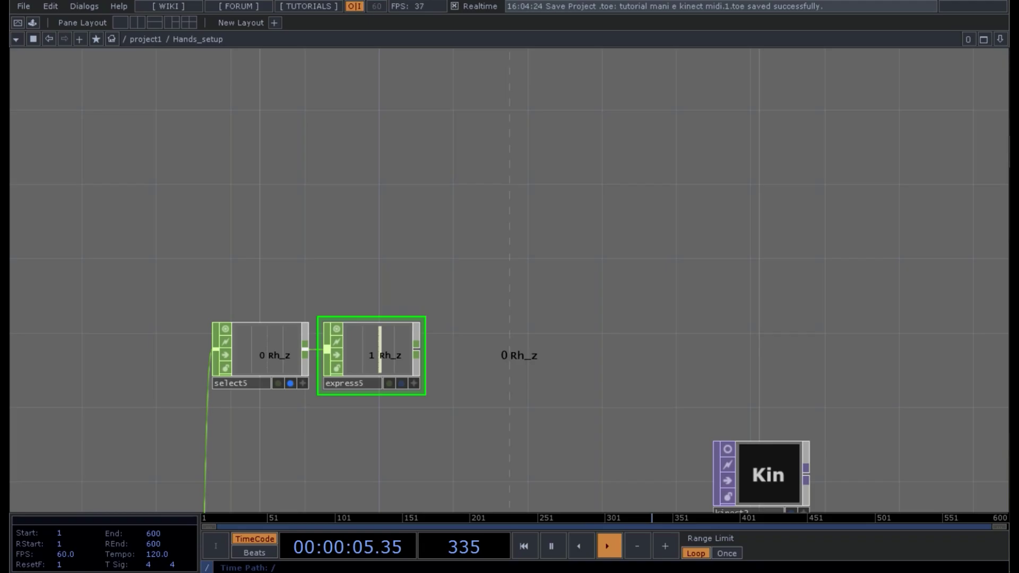
- In Live, find Looper under Audio Effects and add it to the Electric Piano1 track
key("alt+Tab")
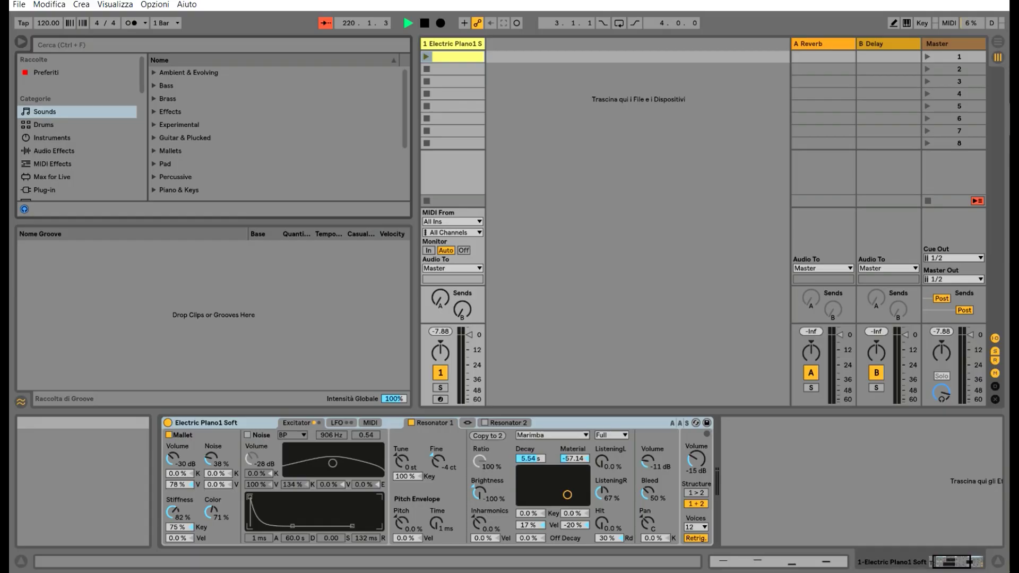
left_click(113, 45)
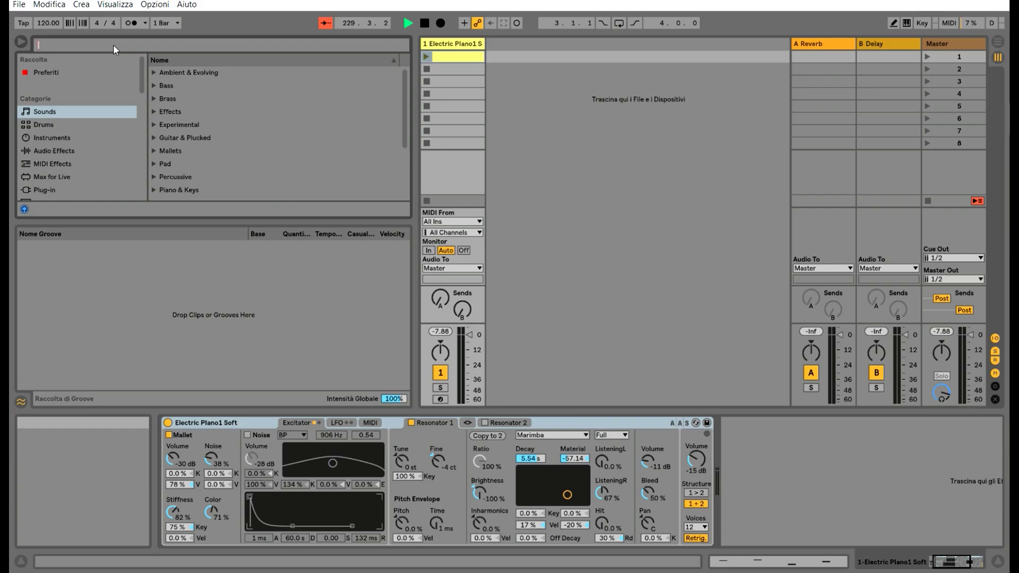
type("lo")
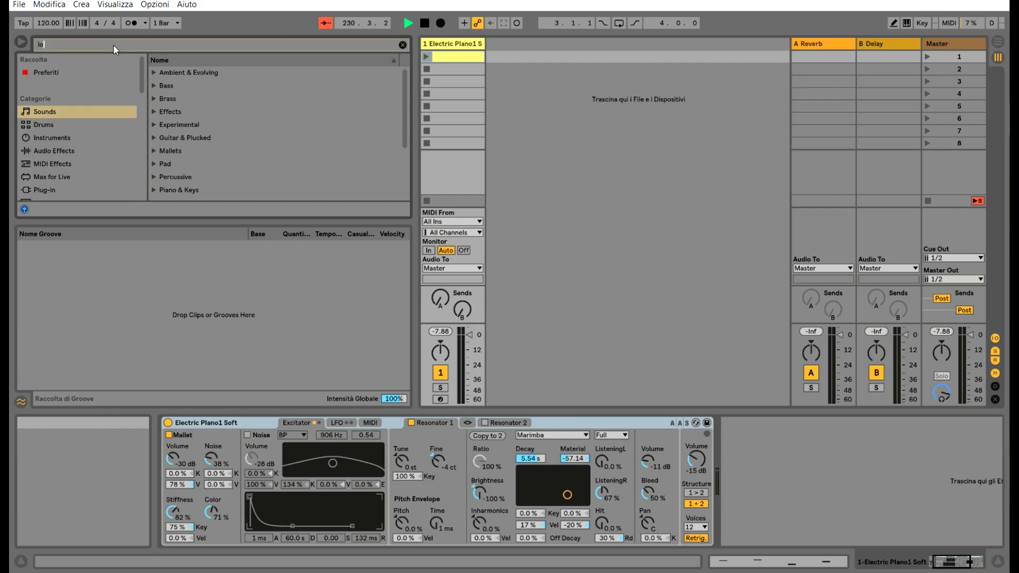
type("op")
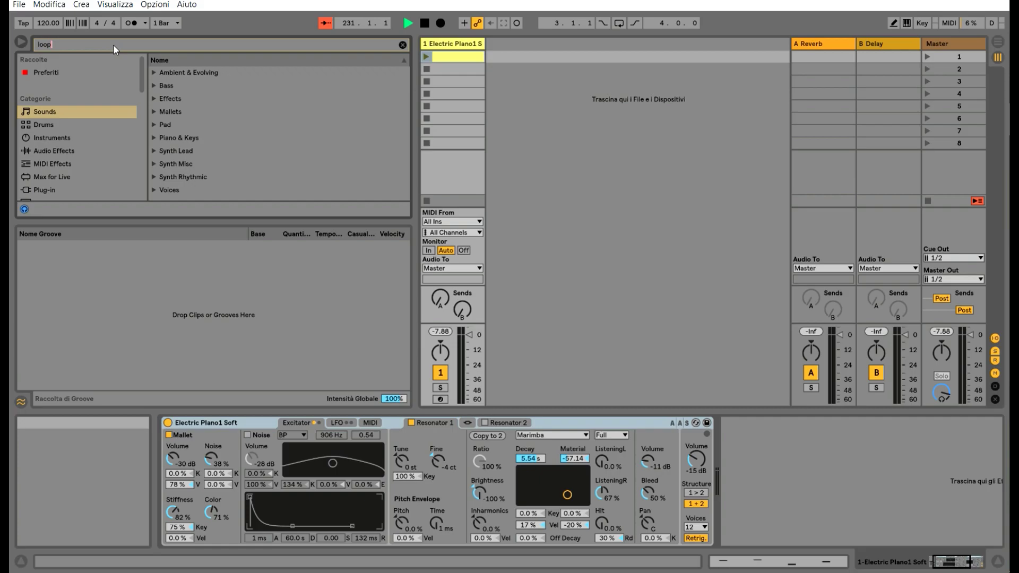
type("er")
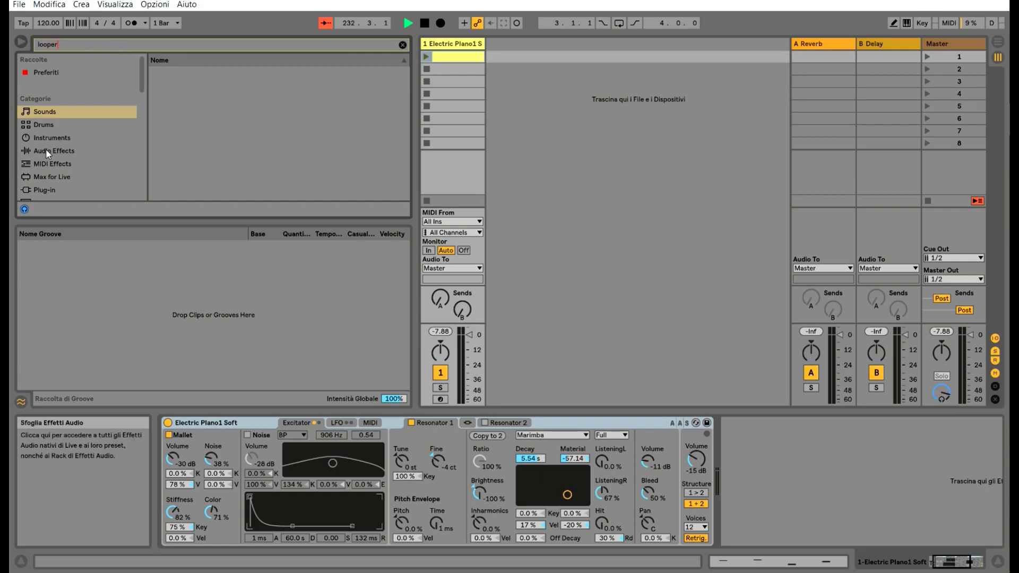
left_click(46, 151)
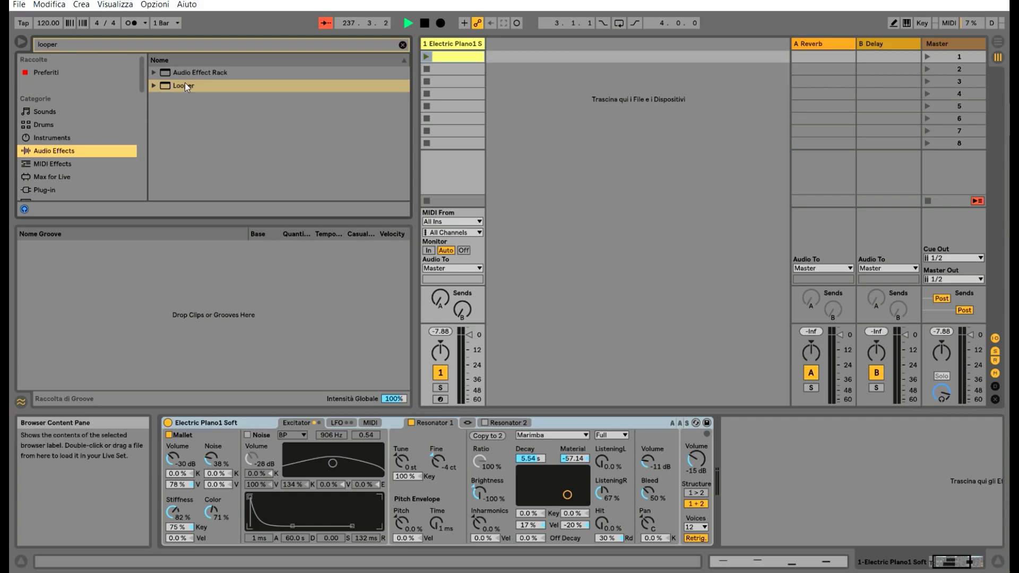
left_click_drag(182, 85, 449, 47)
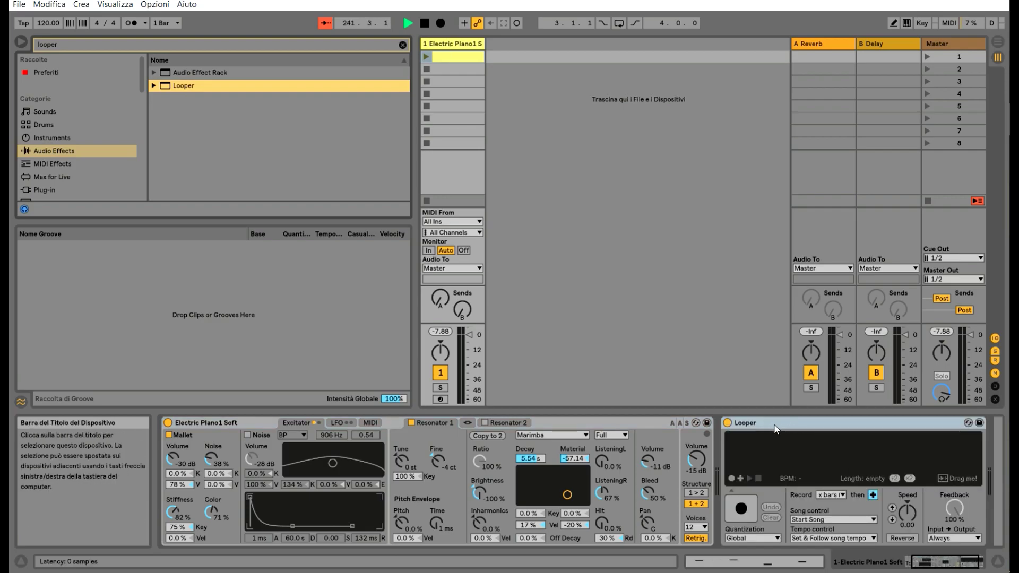
- Relaunch the Electric Piano1 Soft clip and show the track's Electric Piano1 Soft and Looper devices
left_click(450, 58)
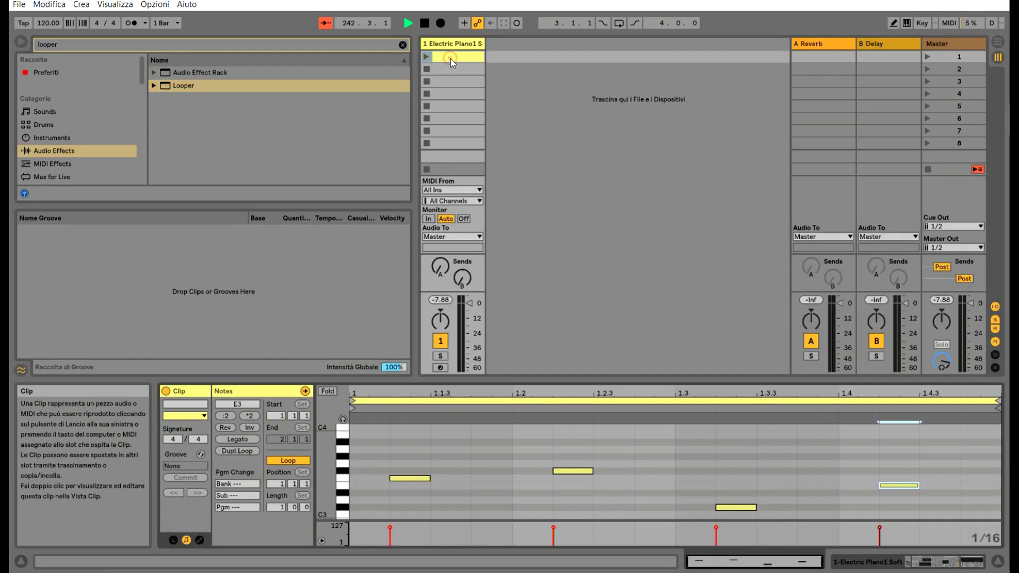
left_click(917, 487)
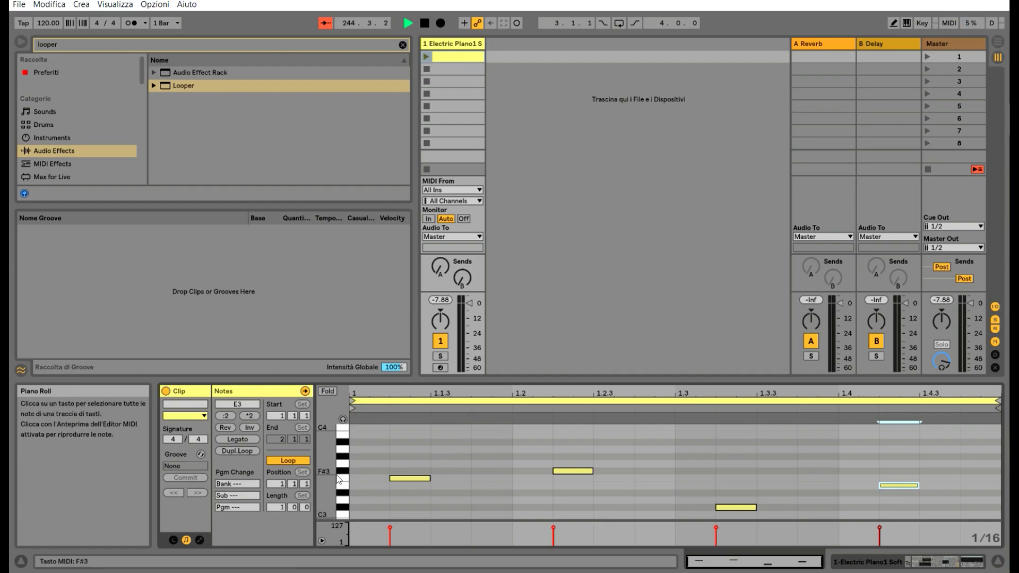
left_click(426, 56)
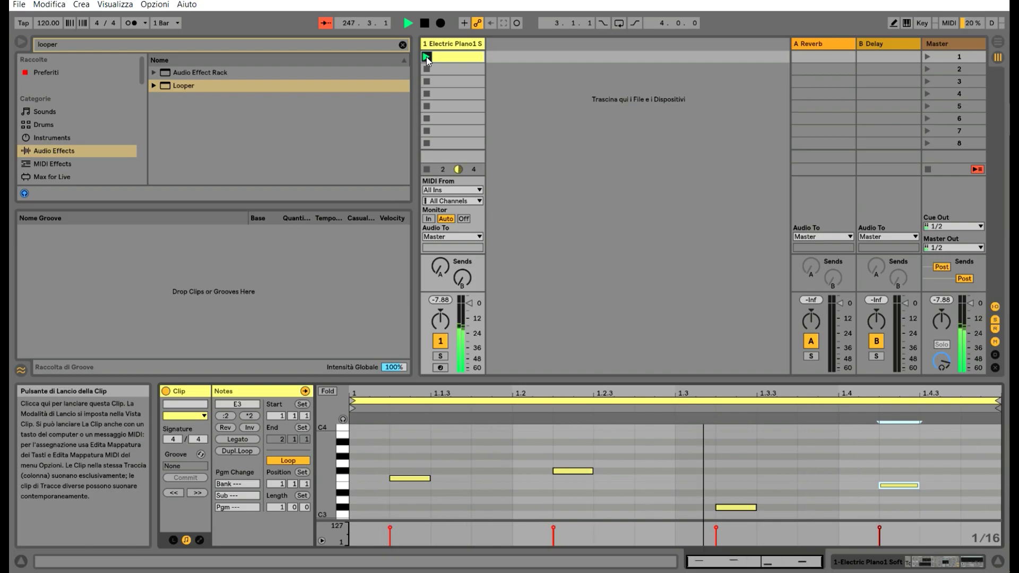
key("space")
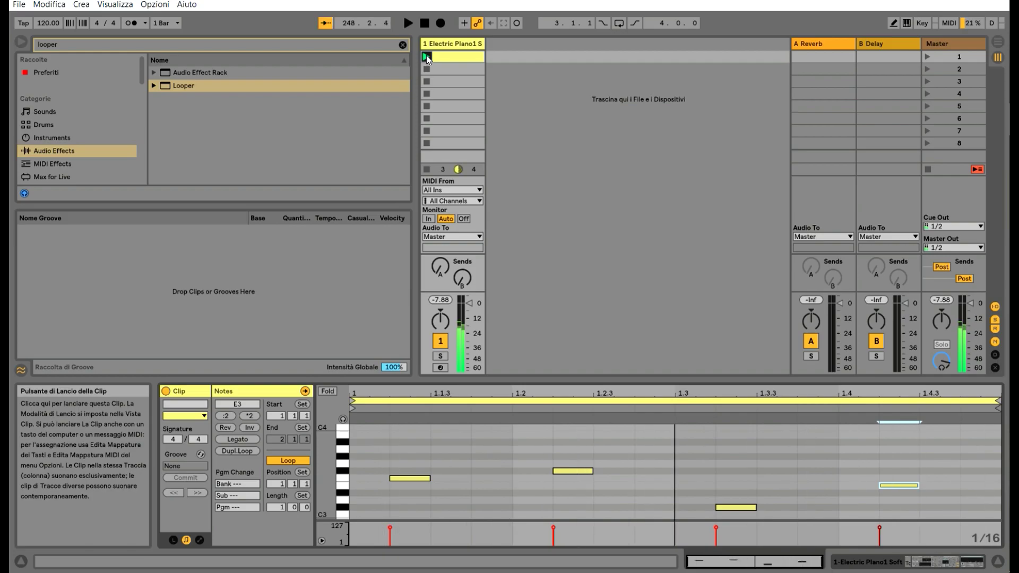
left_click(426, 54)
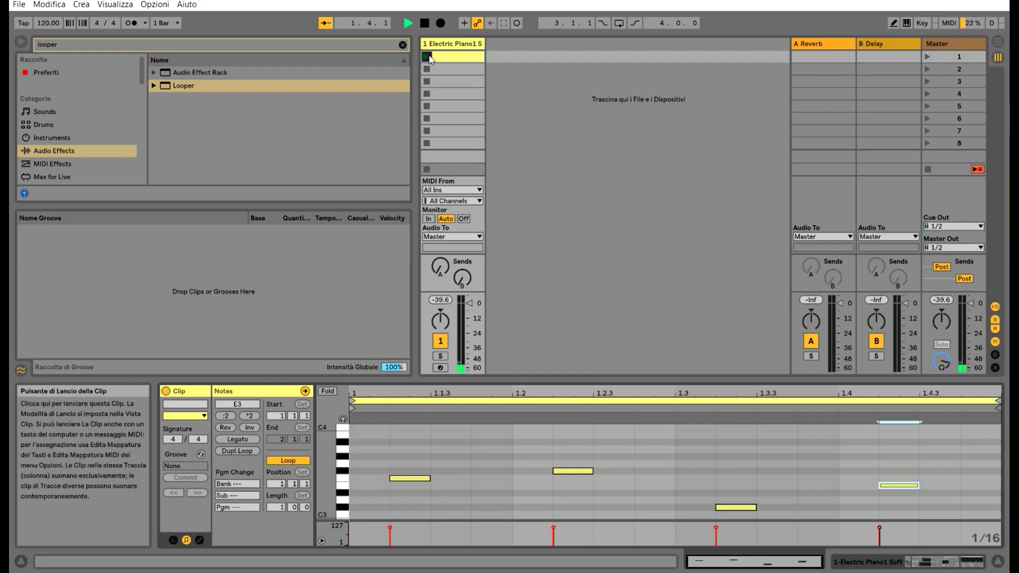
double_click(444, 46)
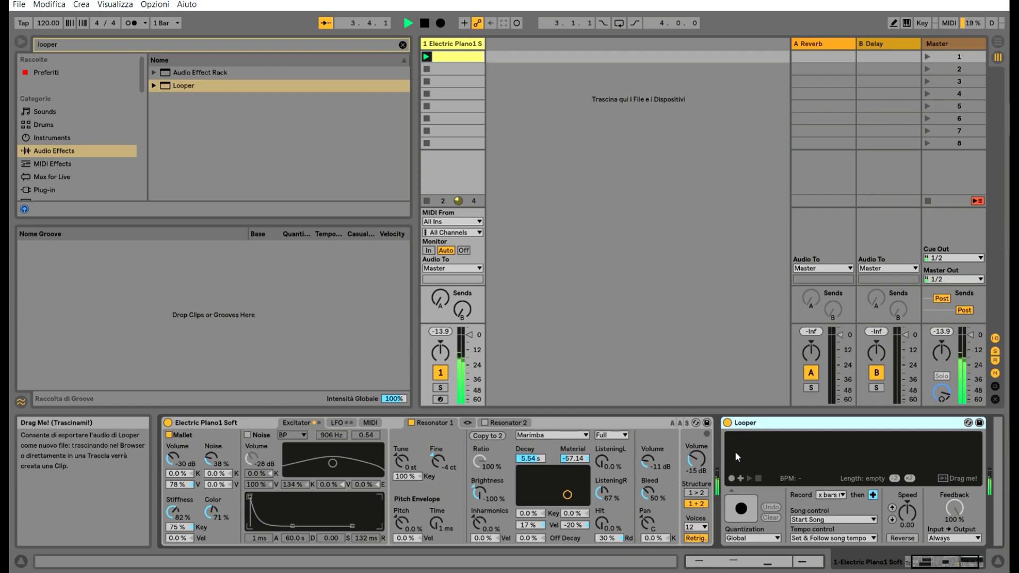
- Record a 4.0.0 loop at 120 BPM into Looper, stop the piano clip, keep Speed 0
left_click(733, 480)
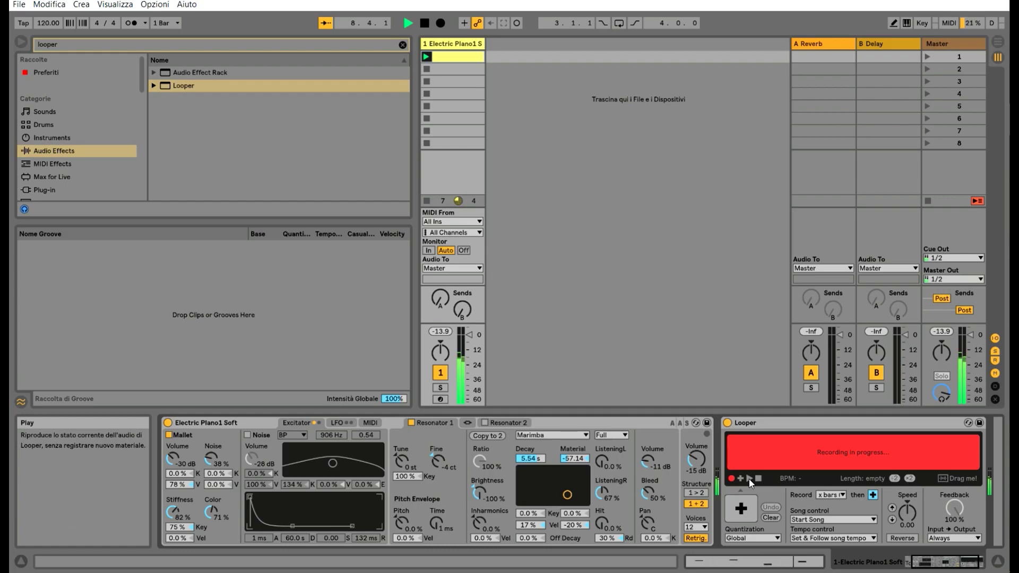
left_click(749, 479)
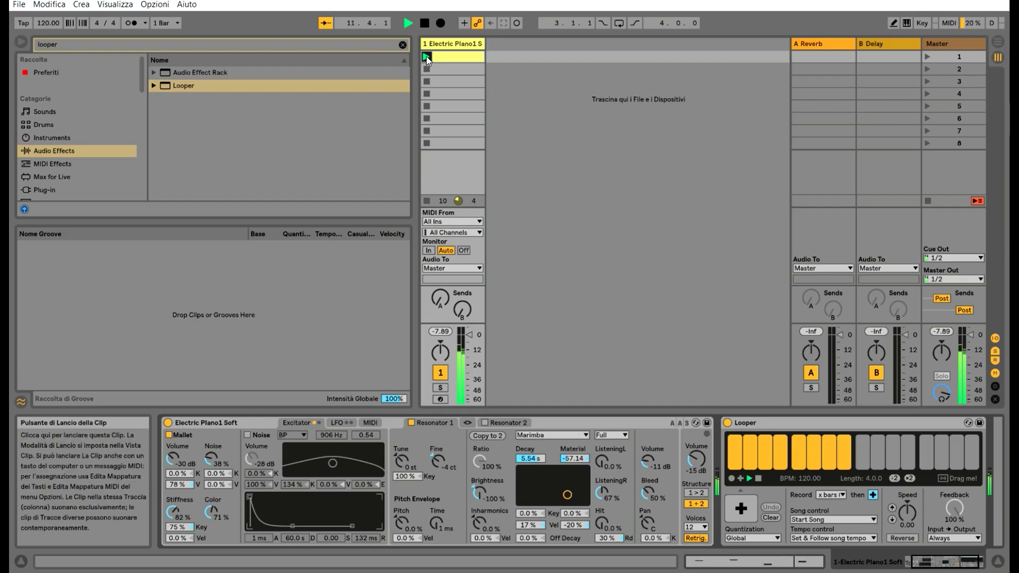
left_click(426, 201)
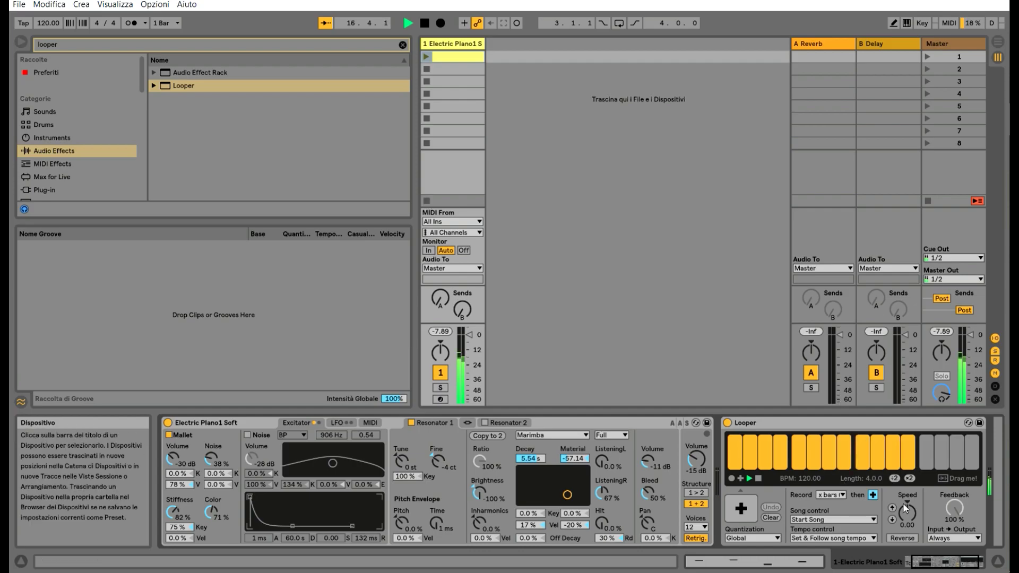
scroll(907, 510, "up", 5)
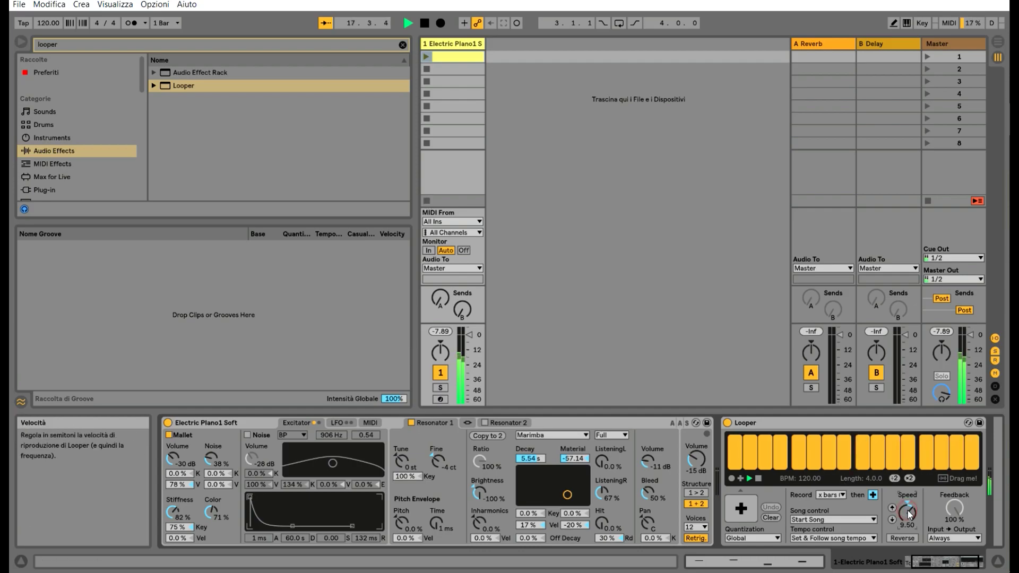
scroll(909, 512, "down", 3)
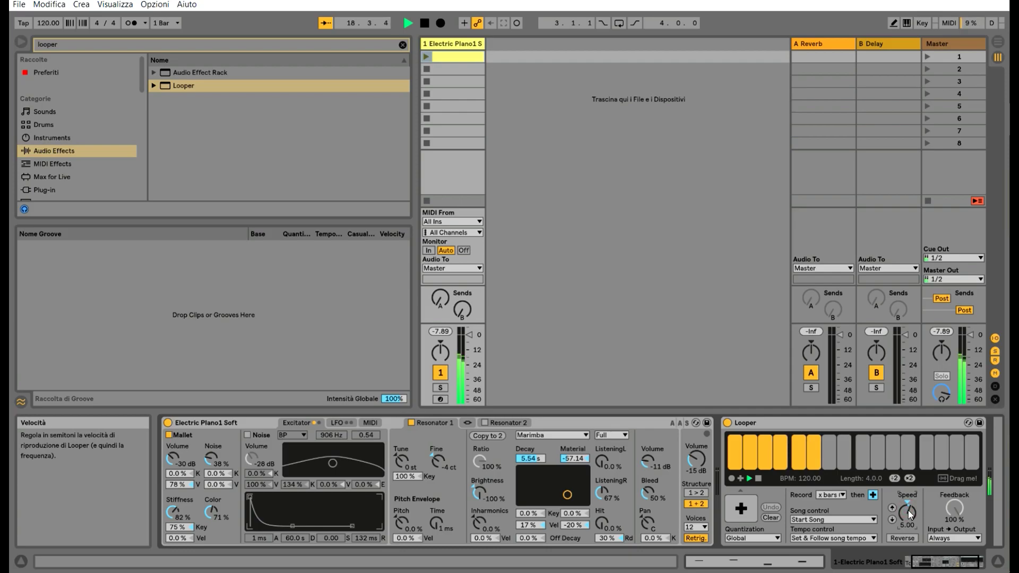
scroll(908, 510, "down", 3)
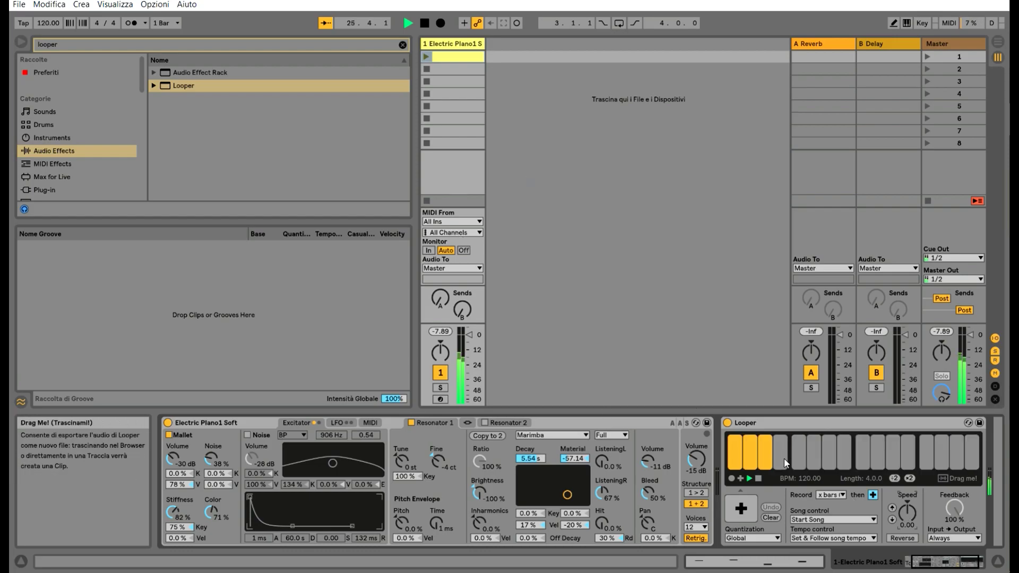
- Clear the Looper's recorded loop so its length reads empty
left_click(769, 518)
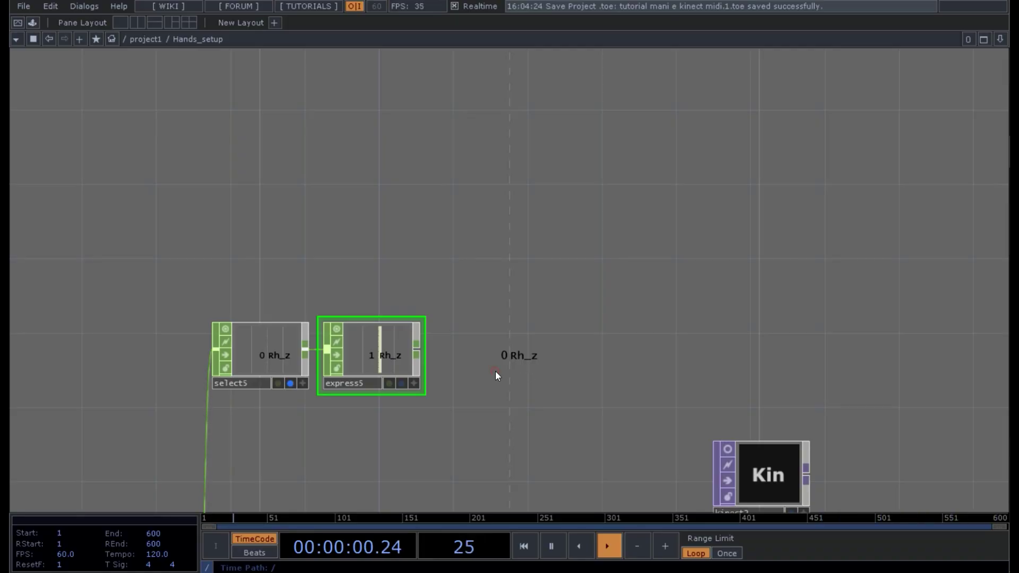
- Enter tdAbletonPackage, move abletonMapper1 below chopexec2, and show its parameters
key("u")
left_click(597, 258)
key("i")
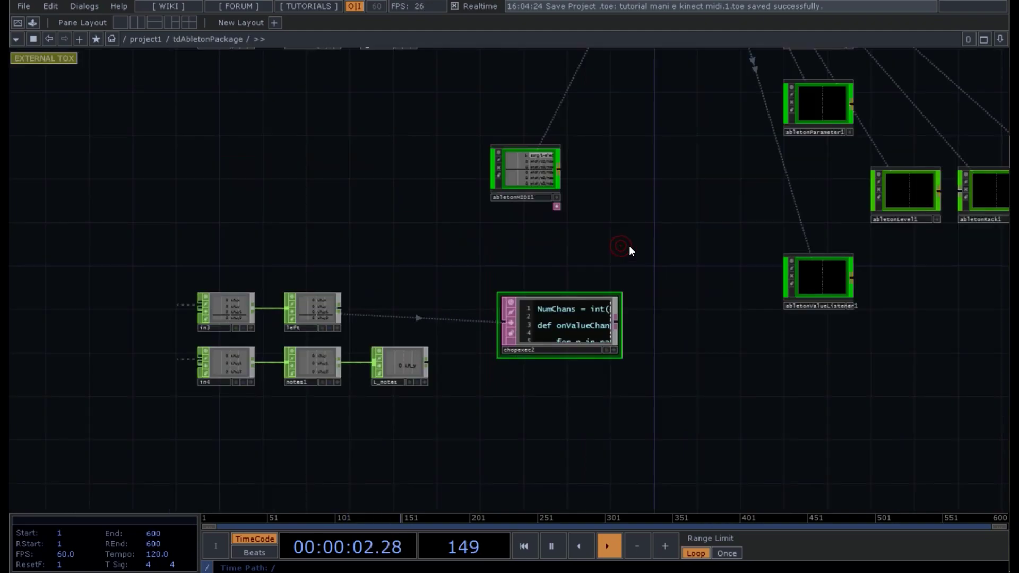
left_click_drag(742, 260, 547, 233)
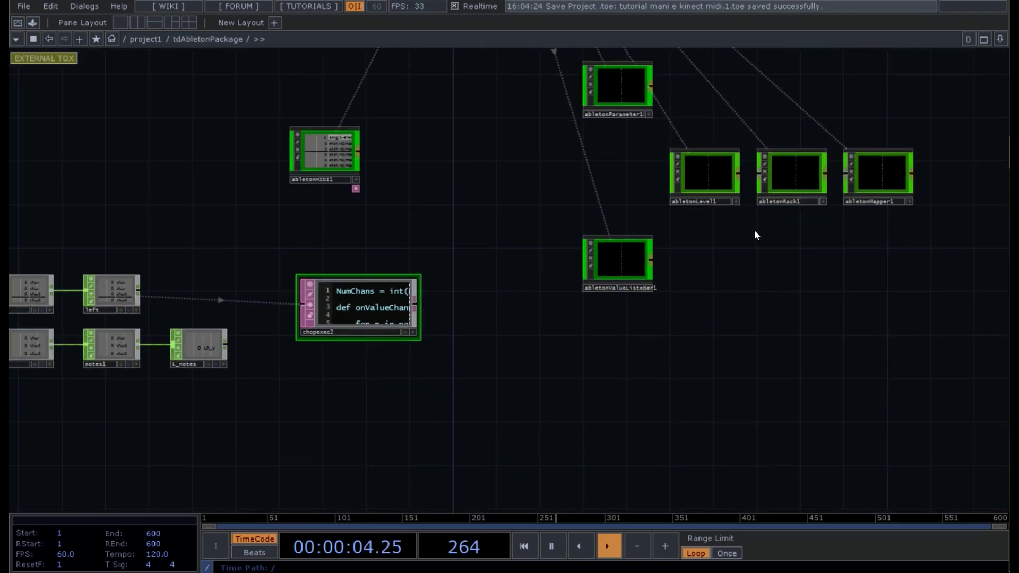
left_click_drag(754, 230, 747, 268)
left_click_drag(882, 204, 331, 434)
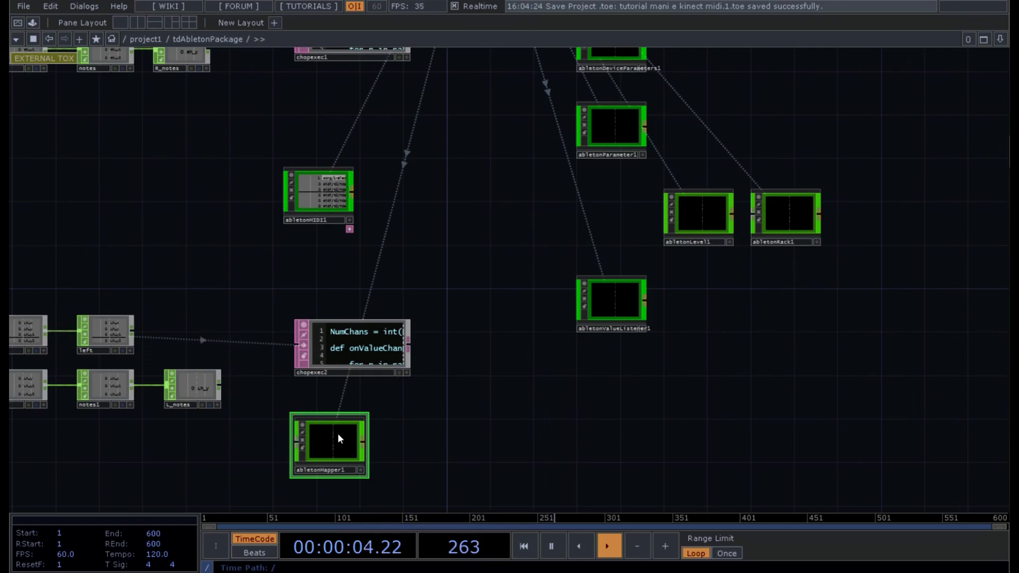
key("p")
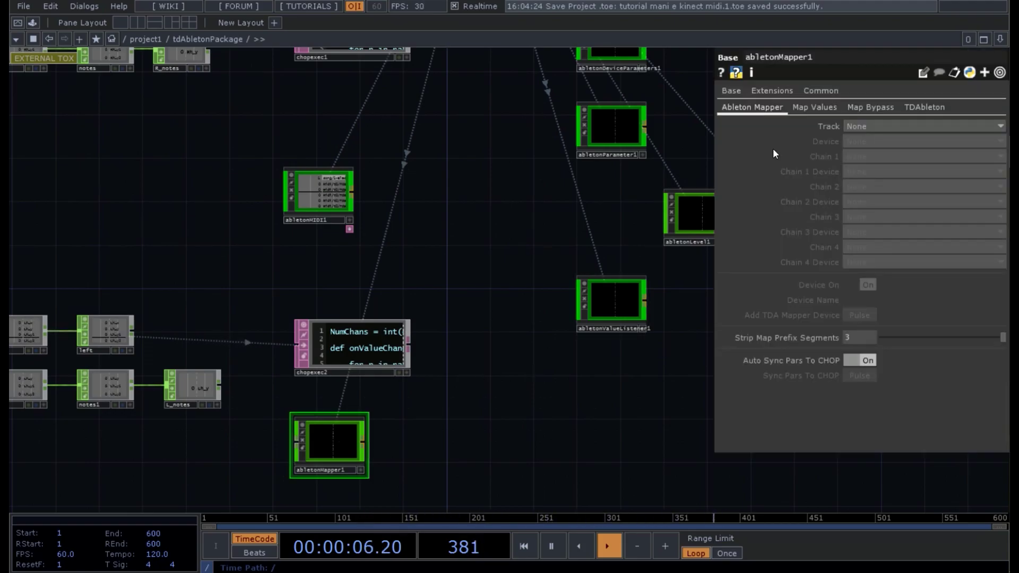
- Set abletonMapper1's Track to 1-Electric Piano1 Soft; its Device list offers only None
left_click(858, 127)
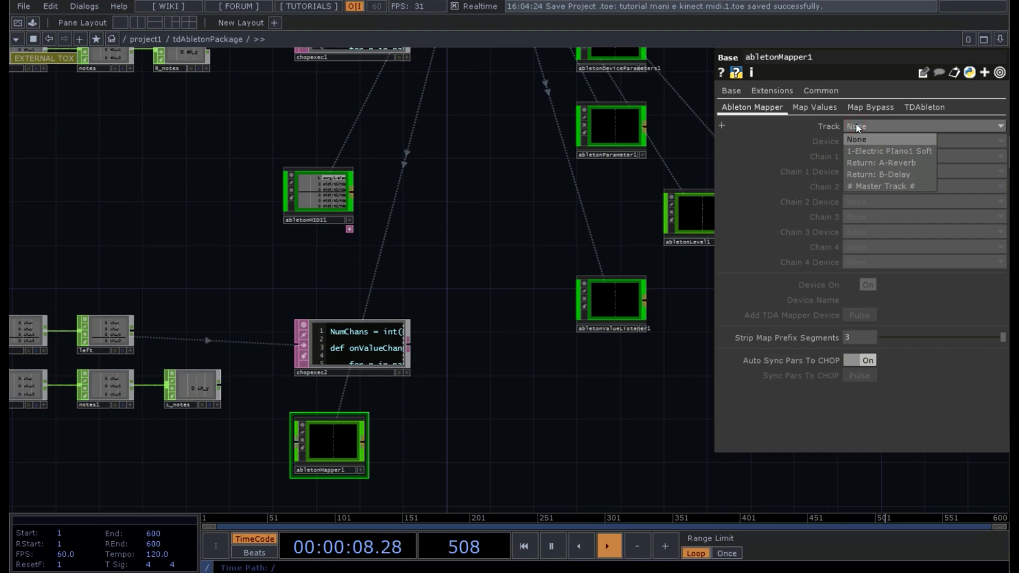
left_click(861, 153)
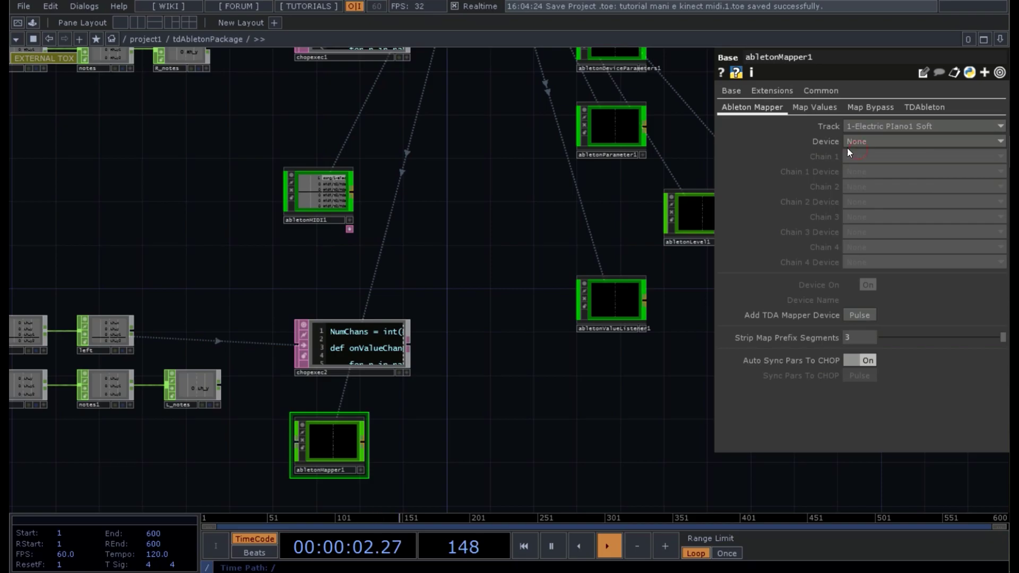
left_click(861, 142)
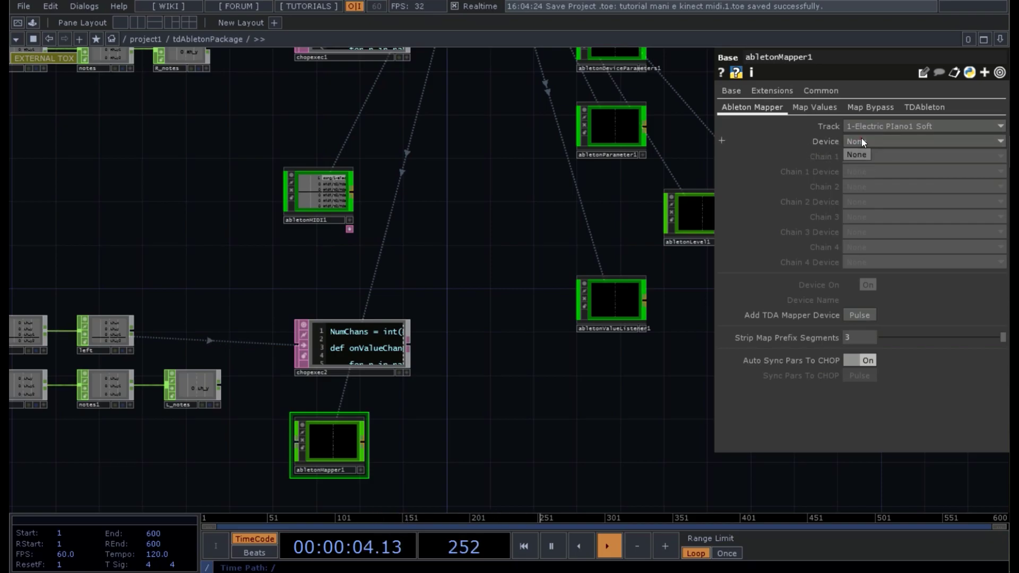
left_click(862, 142)
left_click(862, 142)
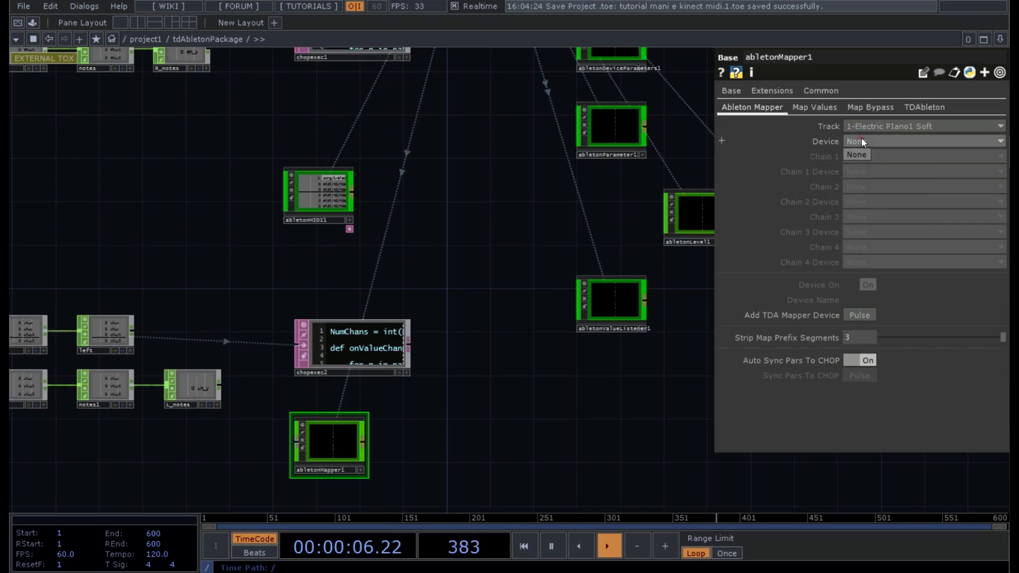
left_click(862, 142)
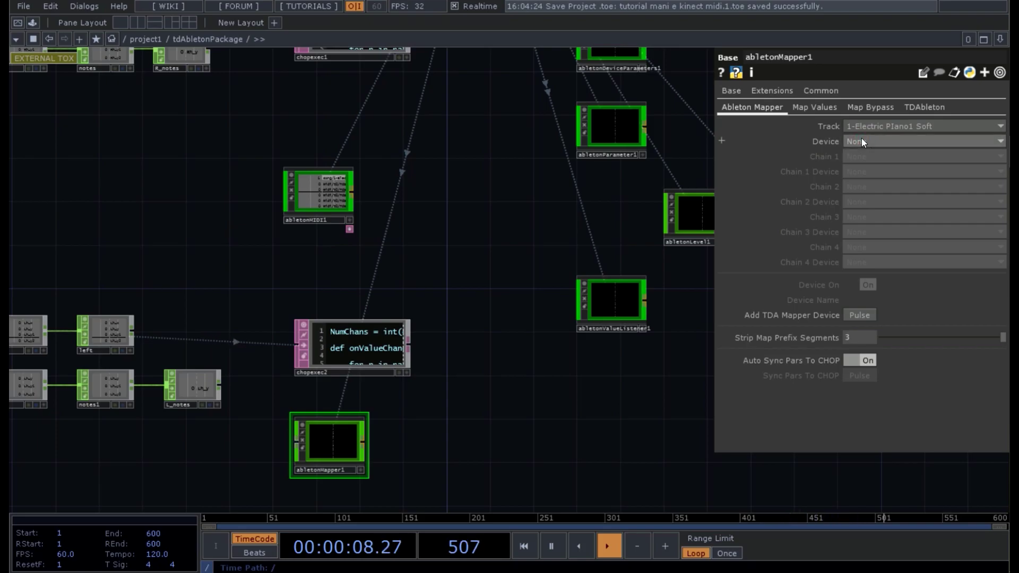
left_click(862, 142)
left_click(862, 143)
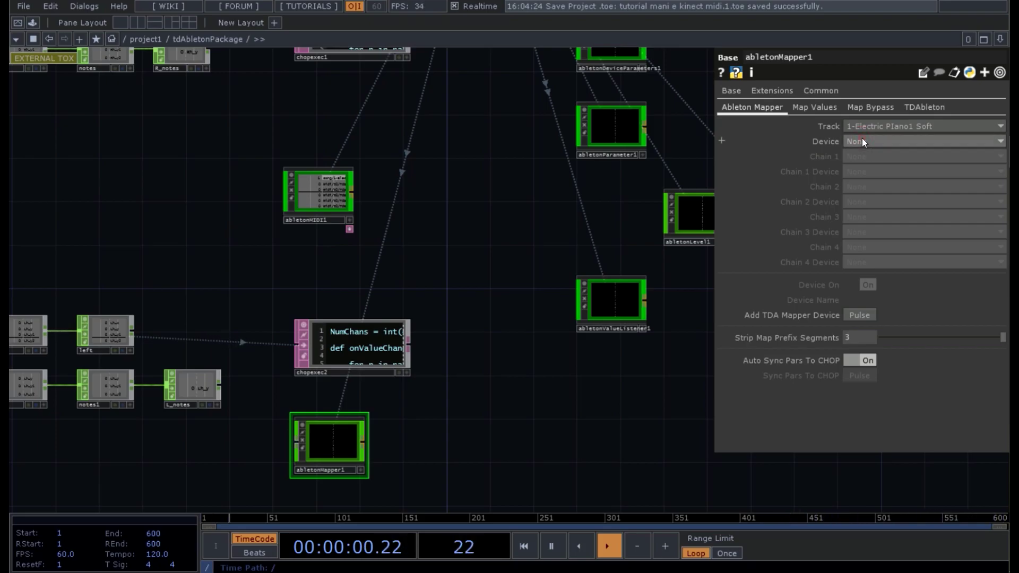
left_click(863, 142)
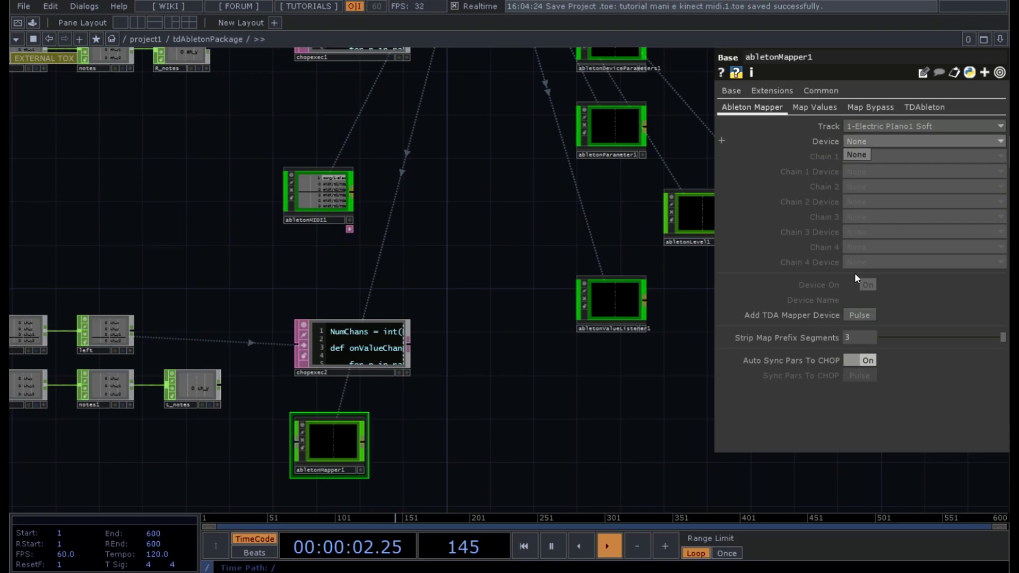
left_click(856, 316)
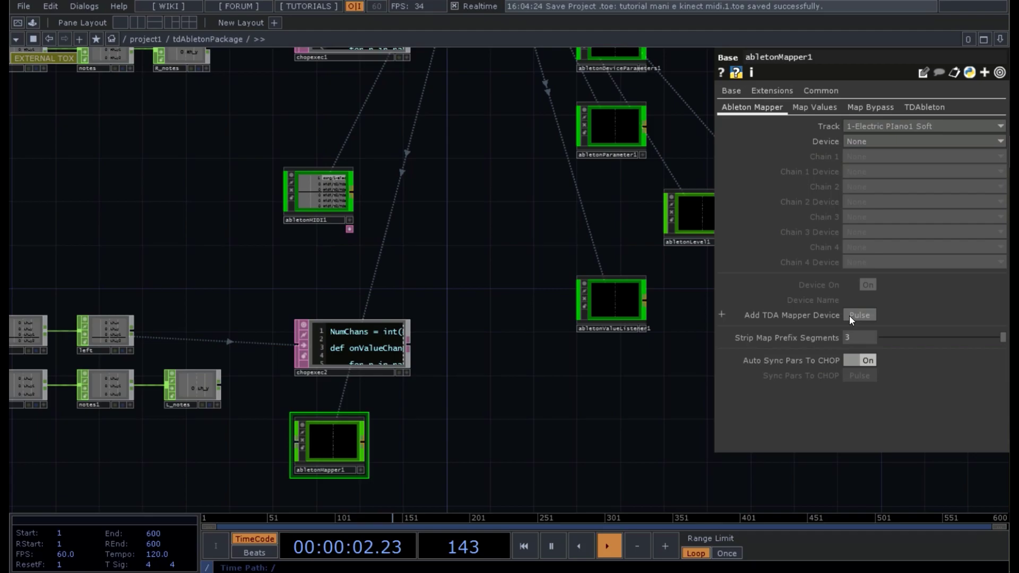
- Add a TDA_Mapper device to the piano track via abletonMapper1 and view its Map Values page
left_click(851, 316)
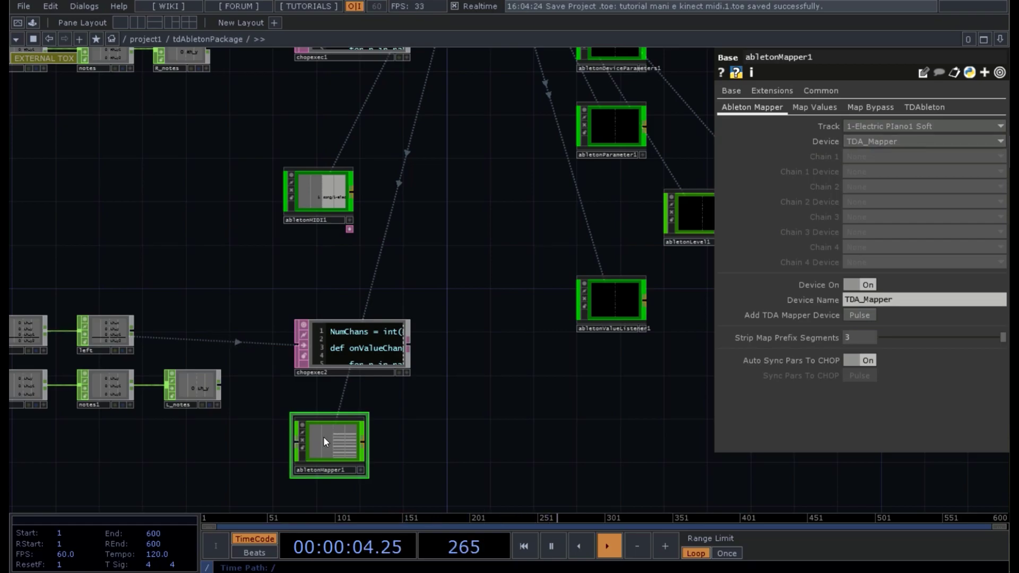
scroll(320, 439, "up", 5)
scroll(192, 252, "up", 8)
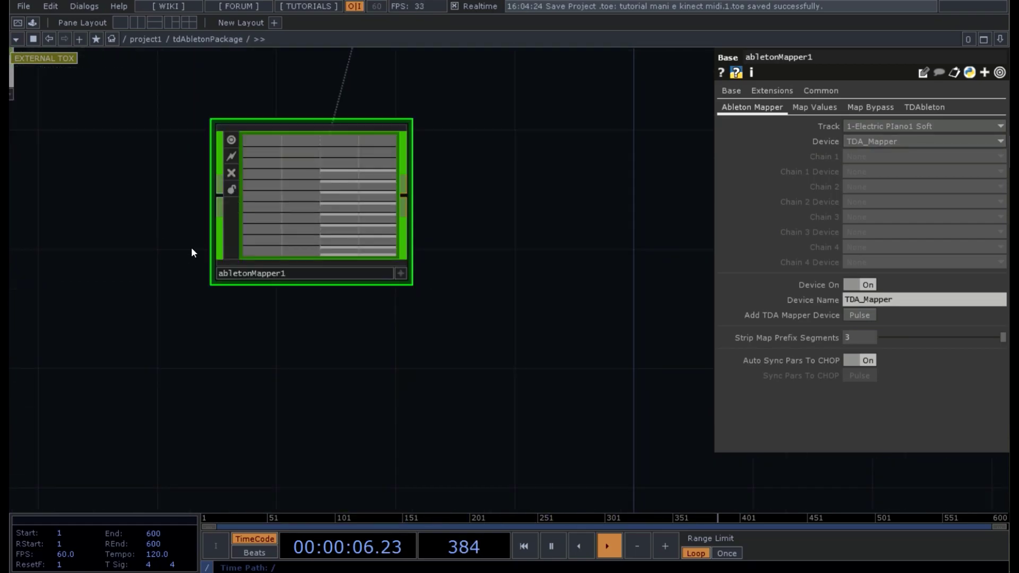
scroll(225, 286, "down", 8)
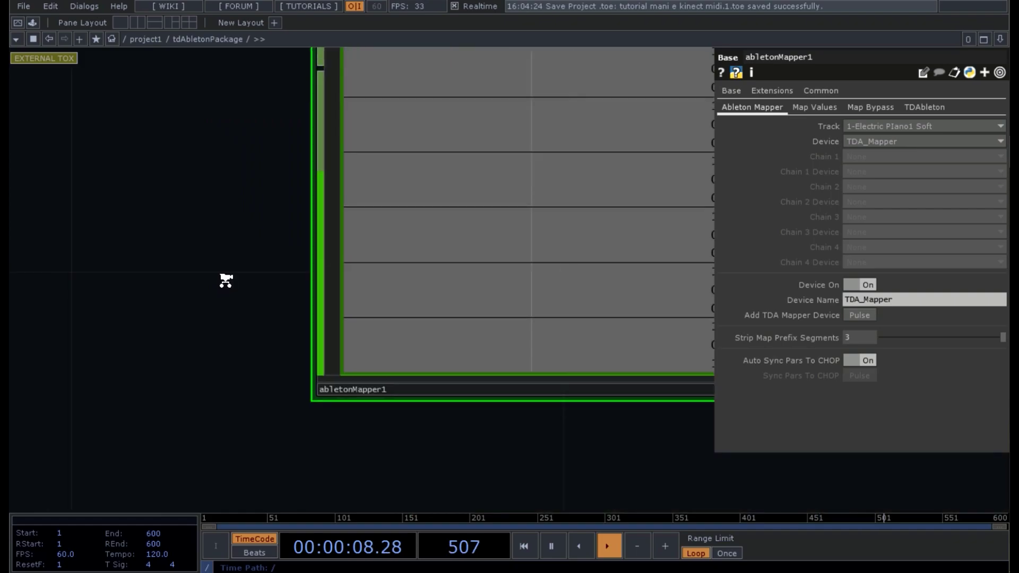
left_click_drag(180, 229, 162, 361)
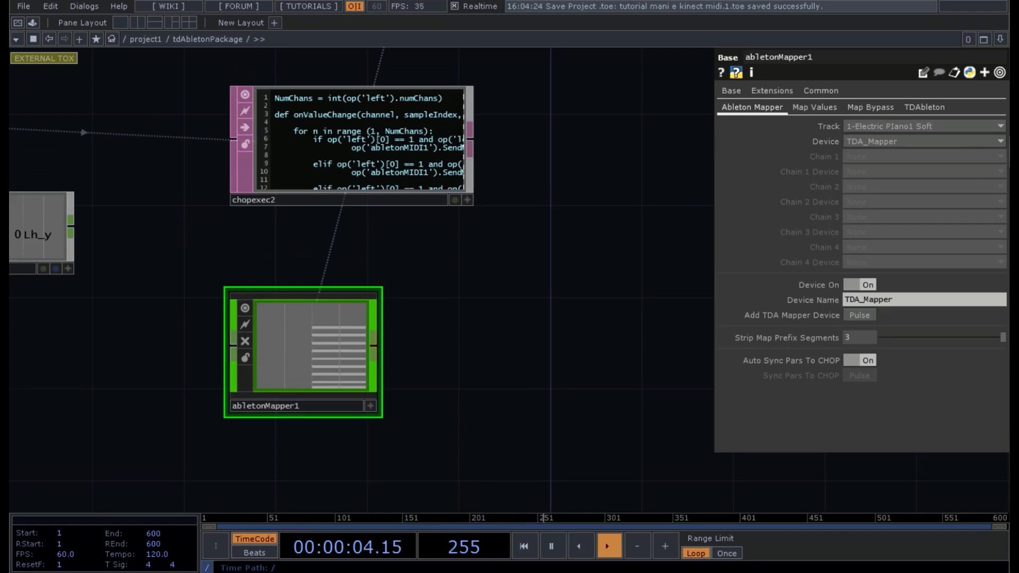
key("alt+Tab")
left_click(817, 109)
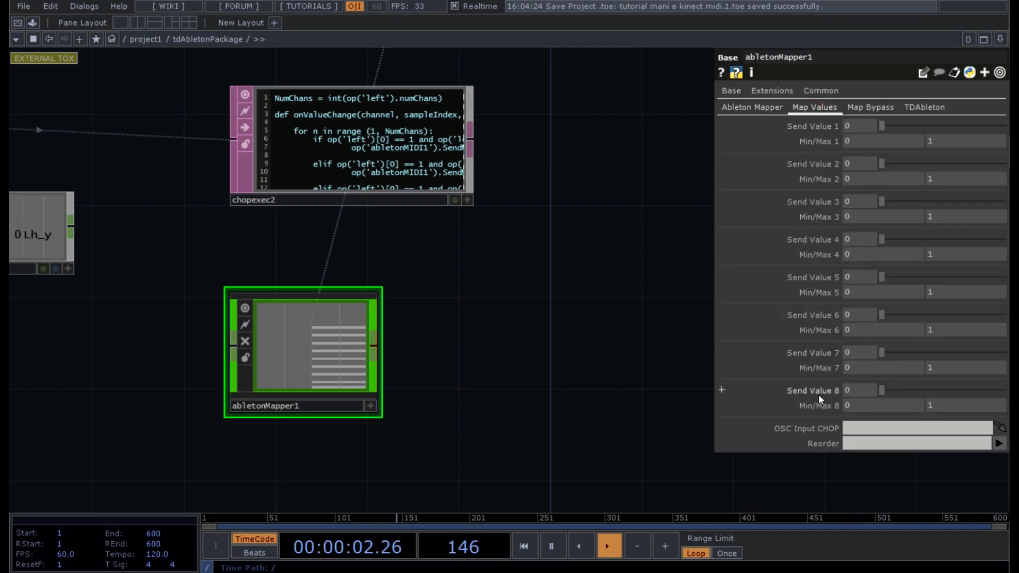
key("alt+Tab")
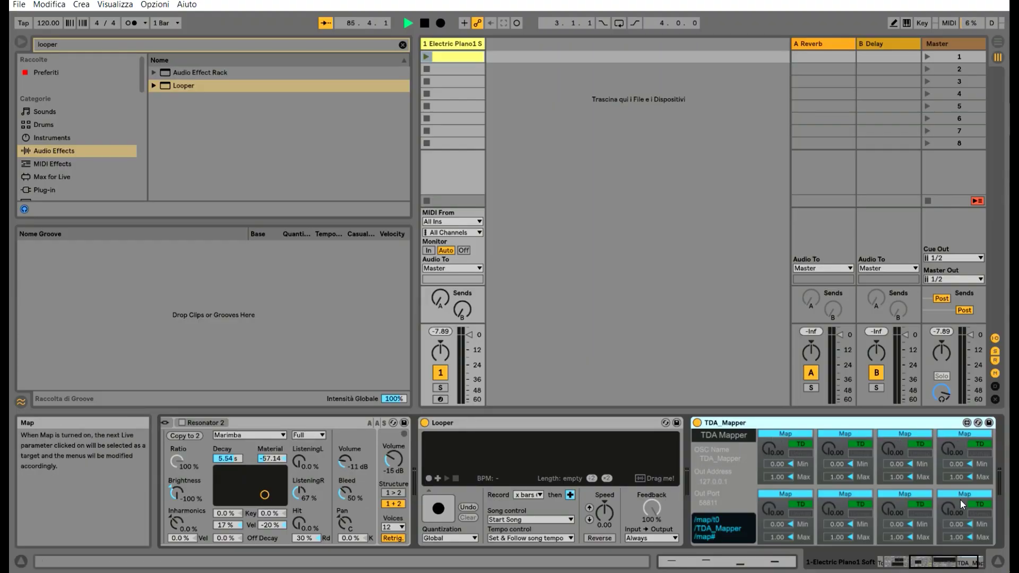
- Map TDA_Mapper's first slot to the Looper's record/state control
left_click(786, 434)
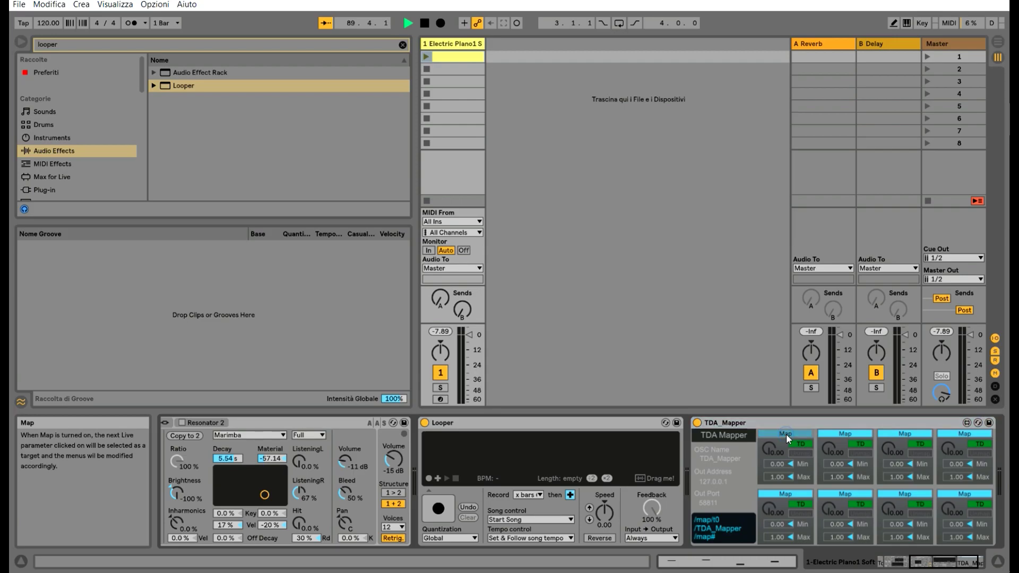
left_click(428, 479)
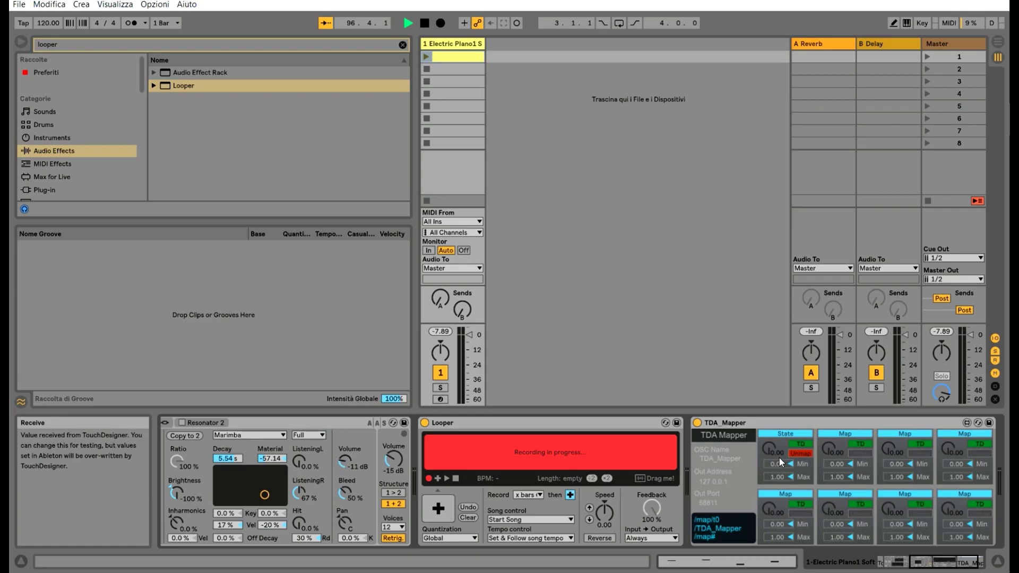
- Drive the mapped state up to Looper playback and back down to recording, then stop the Looper
left_click_drag(768, 451, 752, 382)
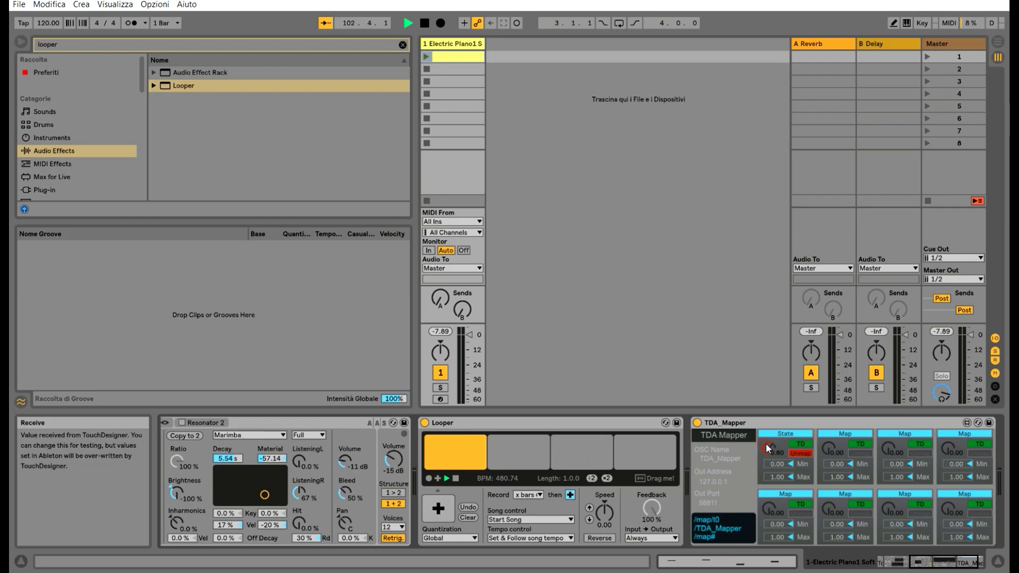
left_click_drag(761, 432, 789, 483)
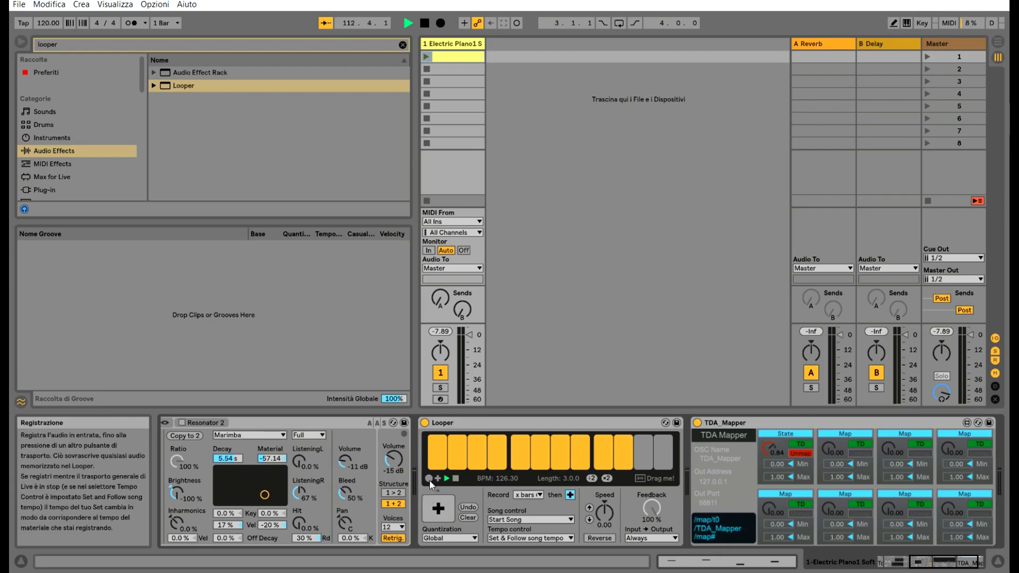
left_click(457, 479)
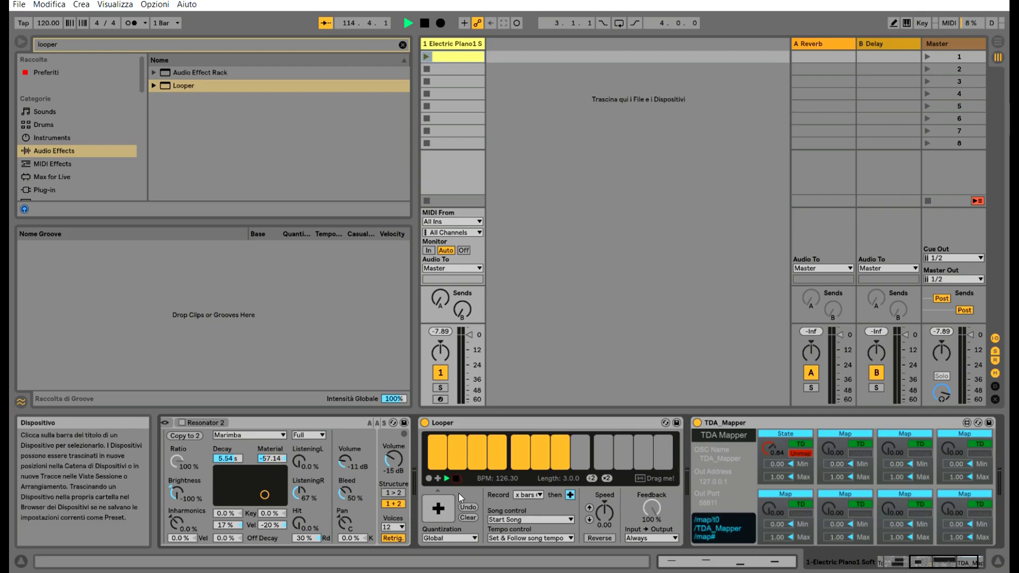
- Clear the Looper's recording and return to TouchDesigner
left_click(465, 517)
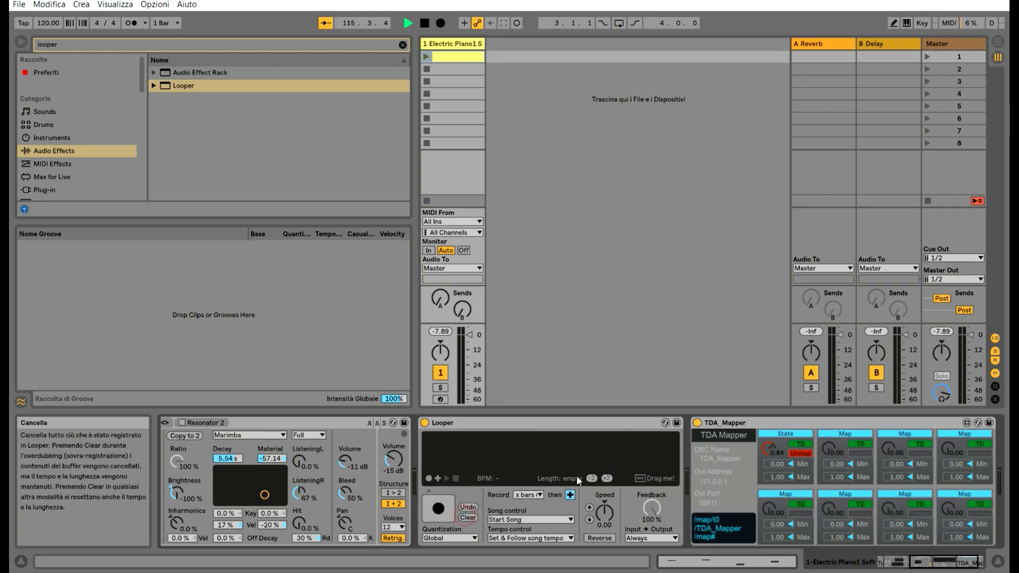
key("alt+Tab")
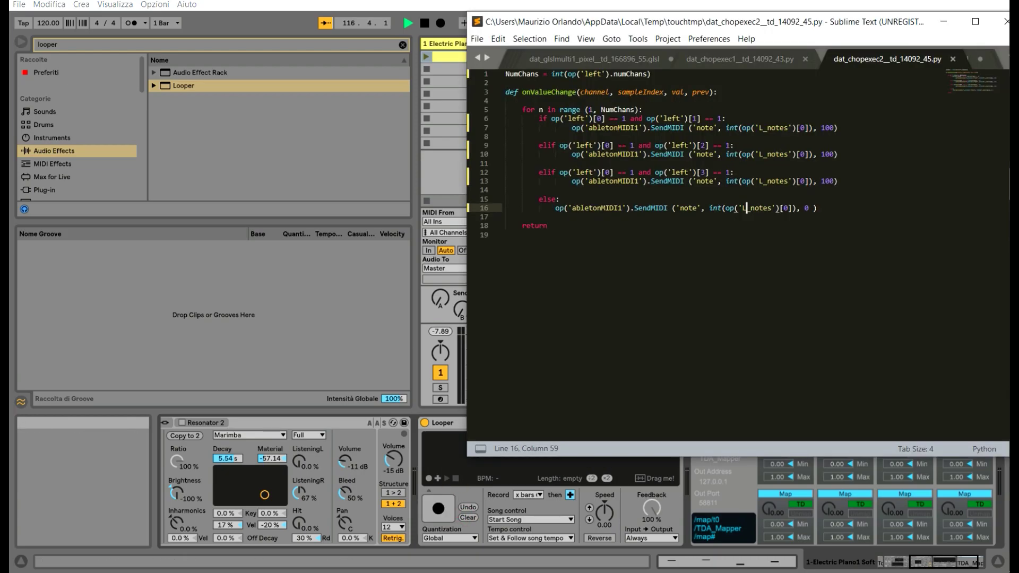
key("alt+Tab")
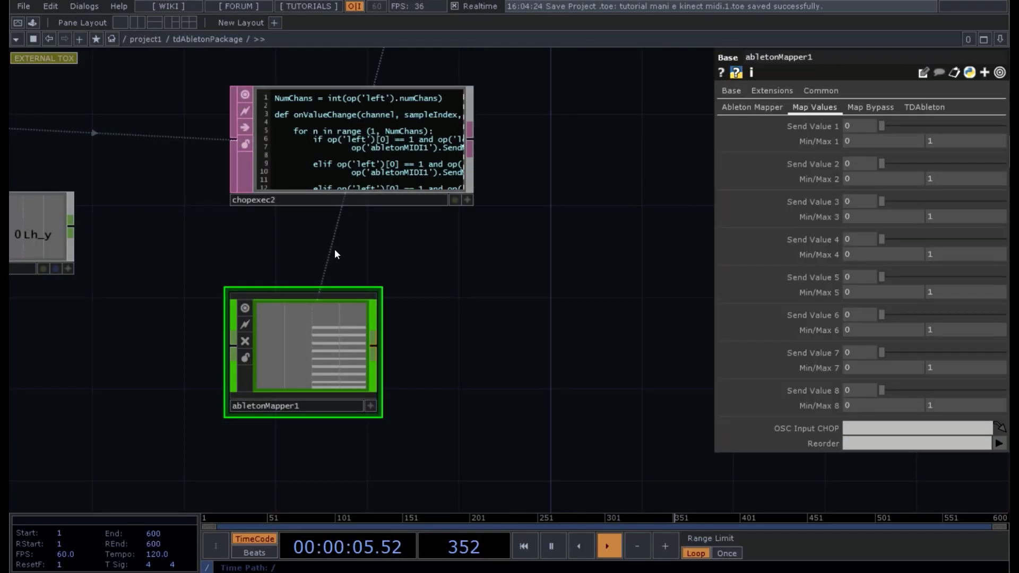
- Inside Hands_setup, append a Math CHOP, math3, after express5
key("u")
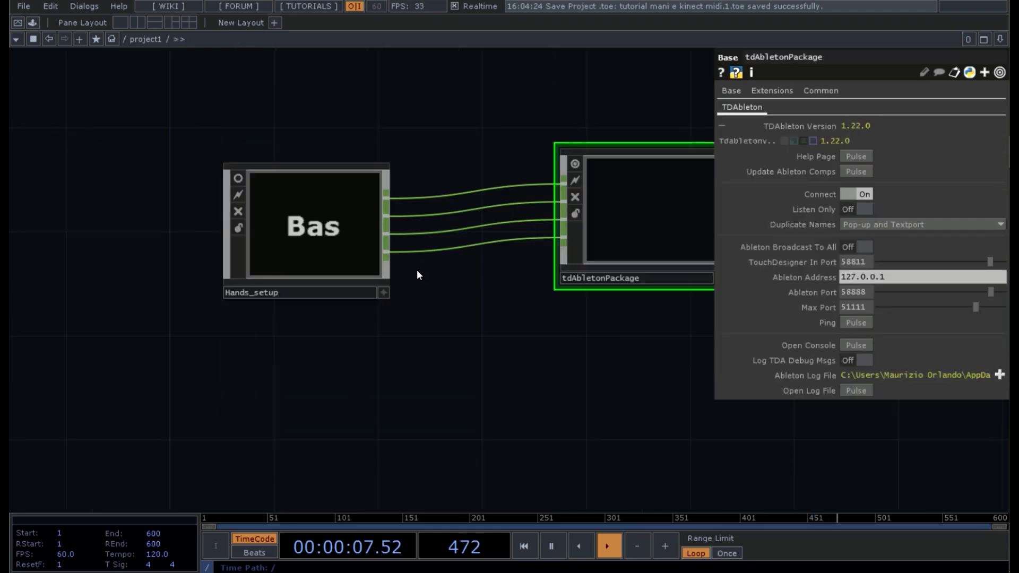
key("i")
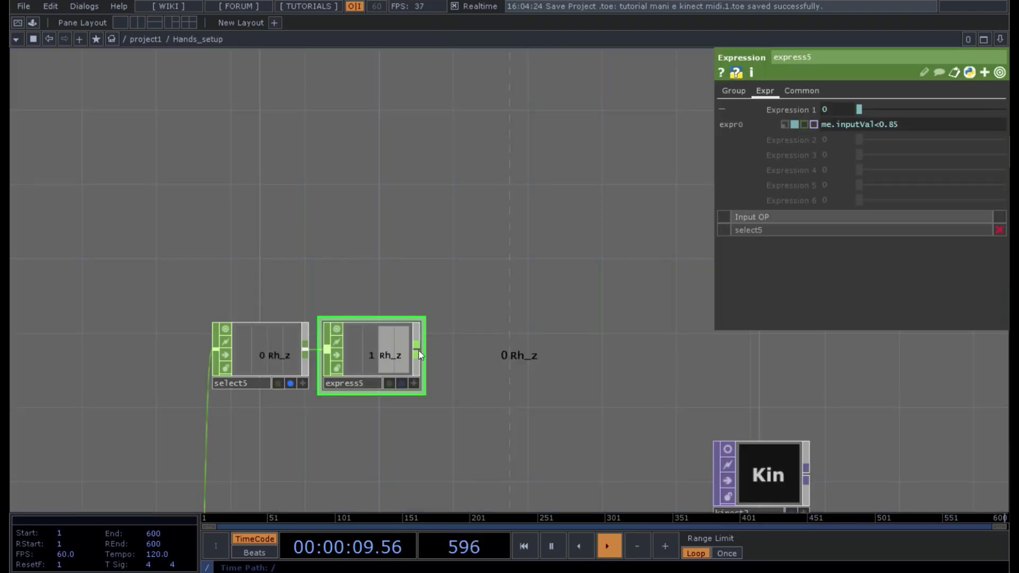
right_click(383, 358)
left_click(365, 357)
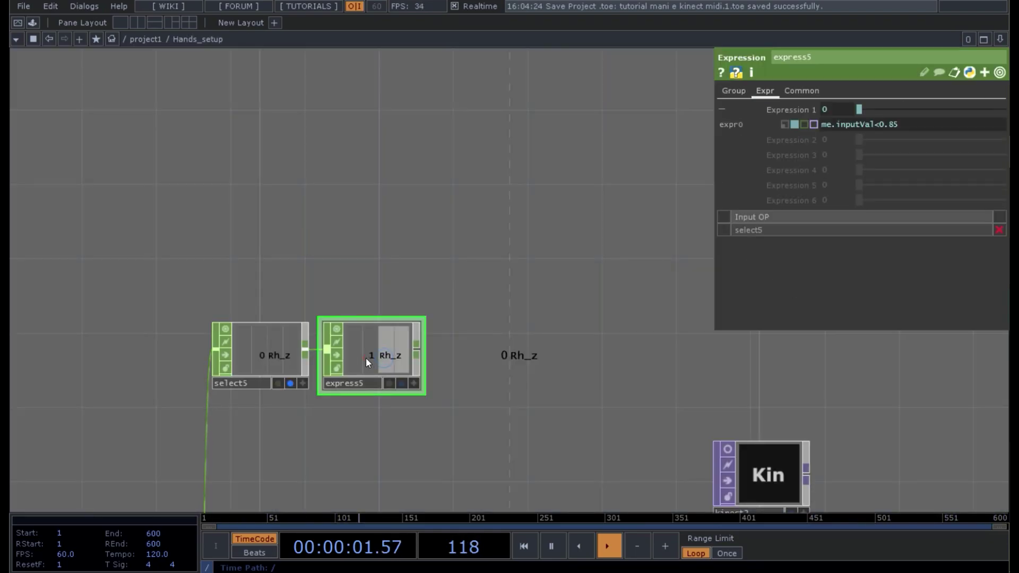
right_click(419, 351)
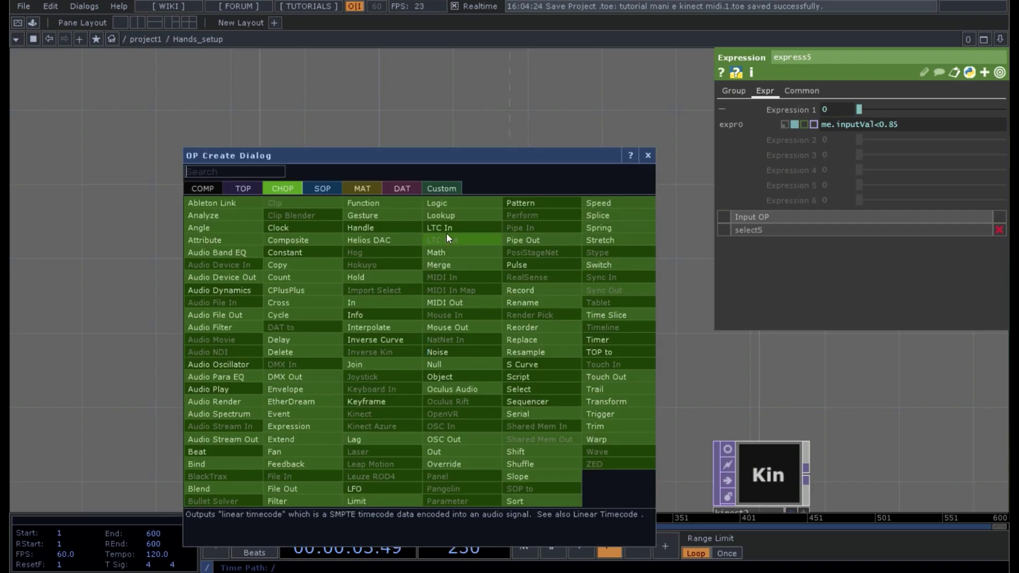
left_click(445, 250)
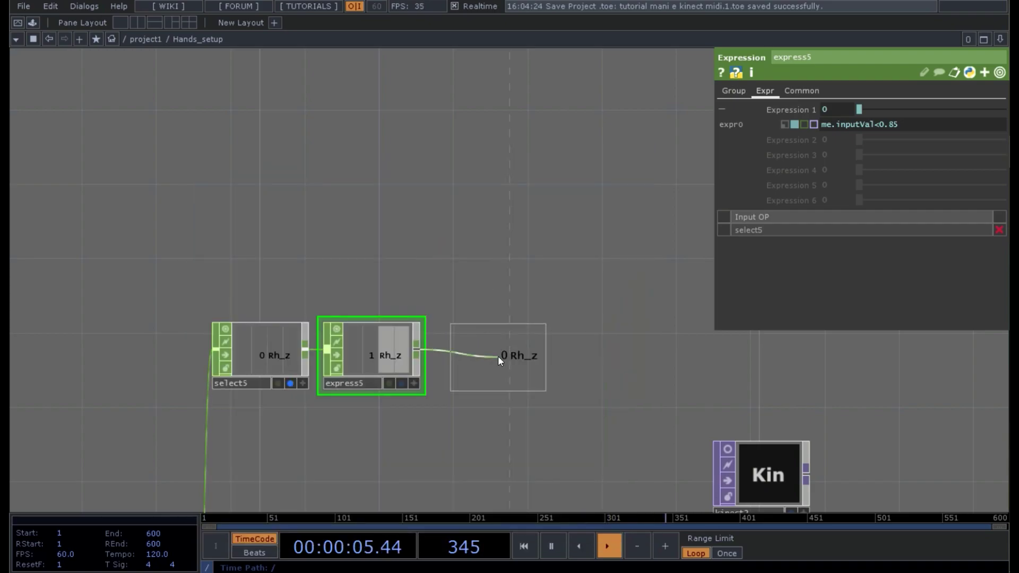
left_click(498, 351)
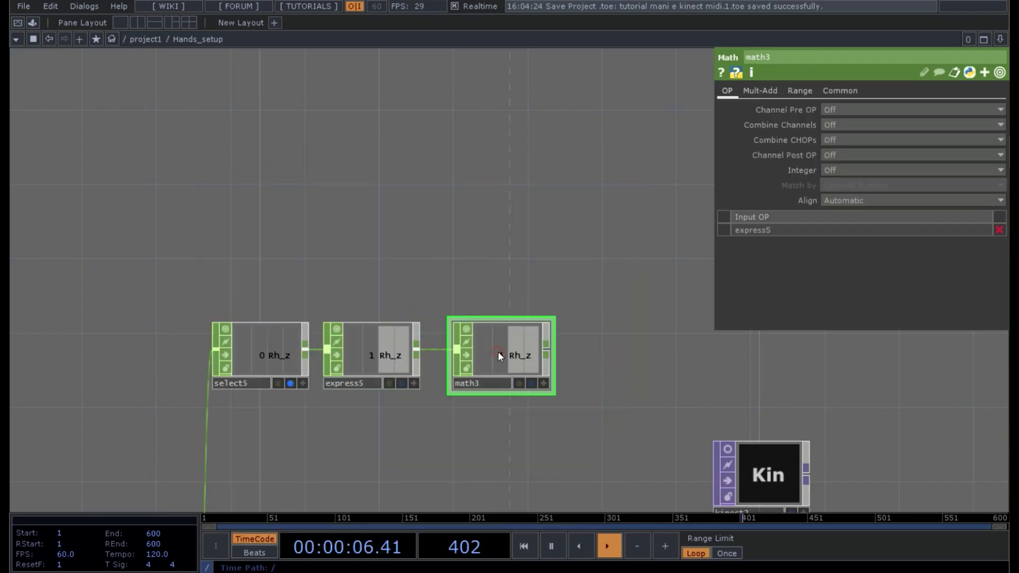
- Set math3's To Range to 0.85 and 0.35, then move it further right
left_click(793, 88)
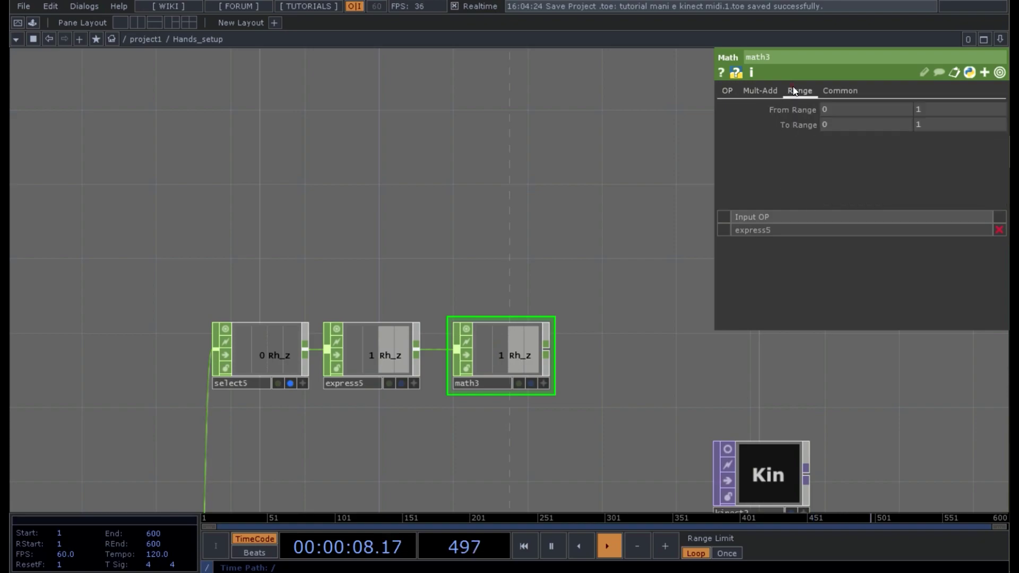
left_click(829, 127)
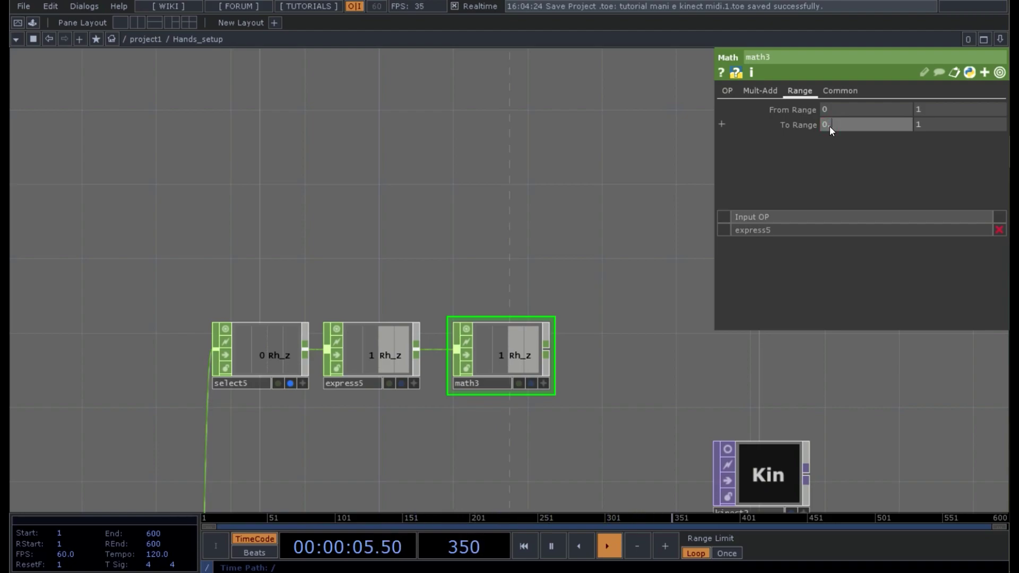
type(".85")
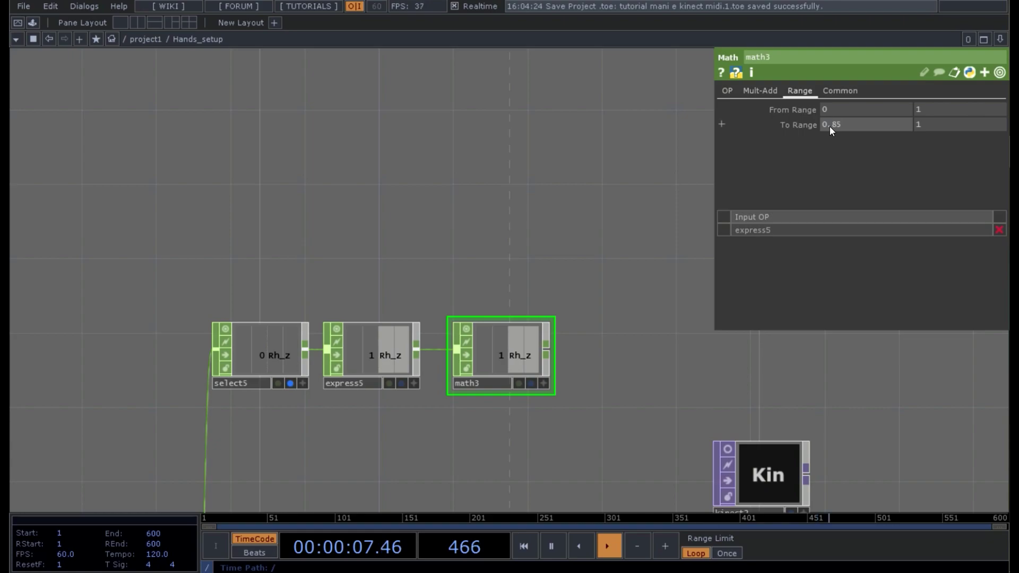
left_click(945, 127)
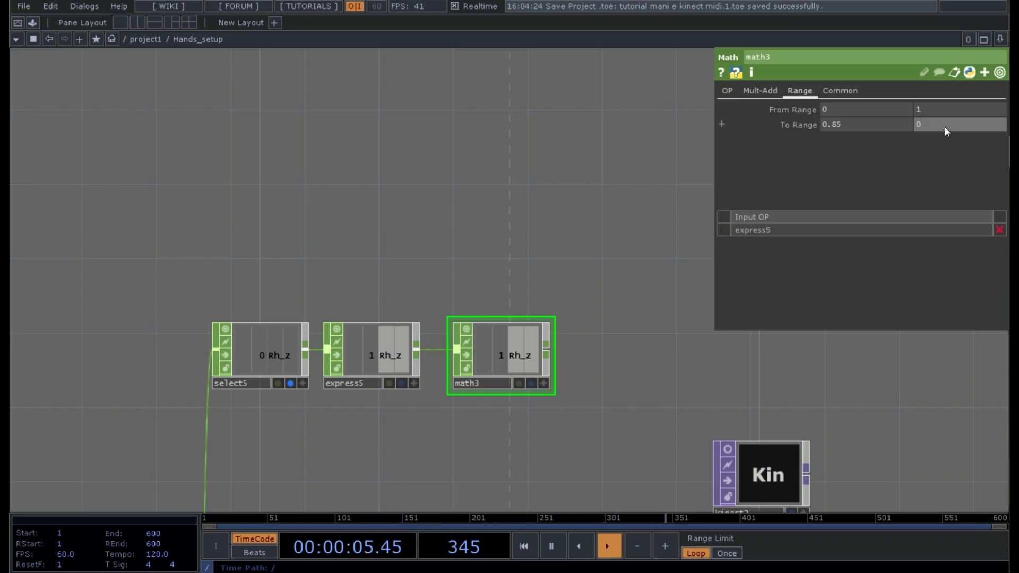
type("0.")
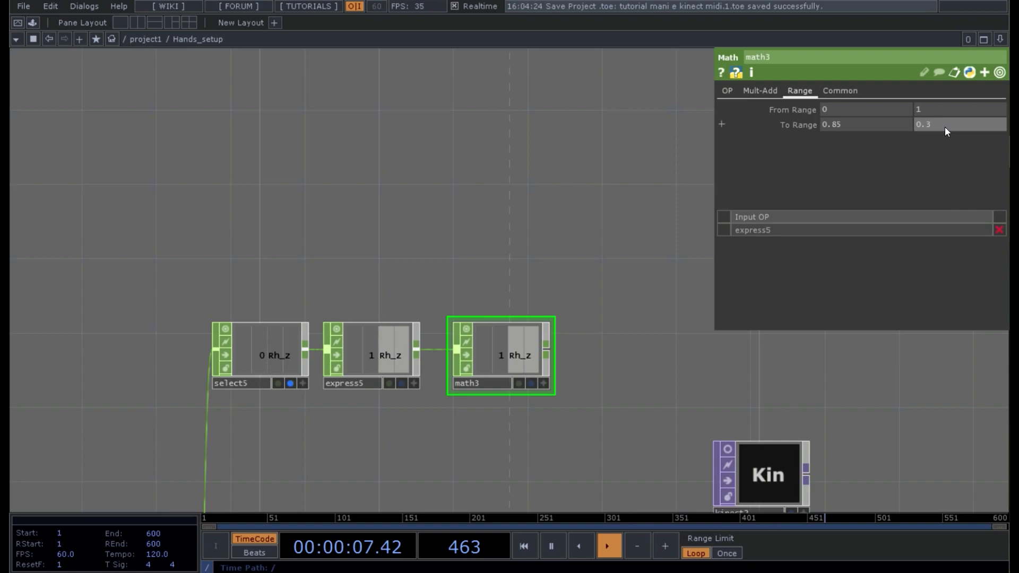
type("35")
key("Return")
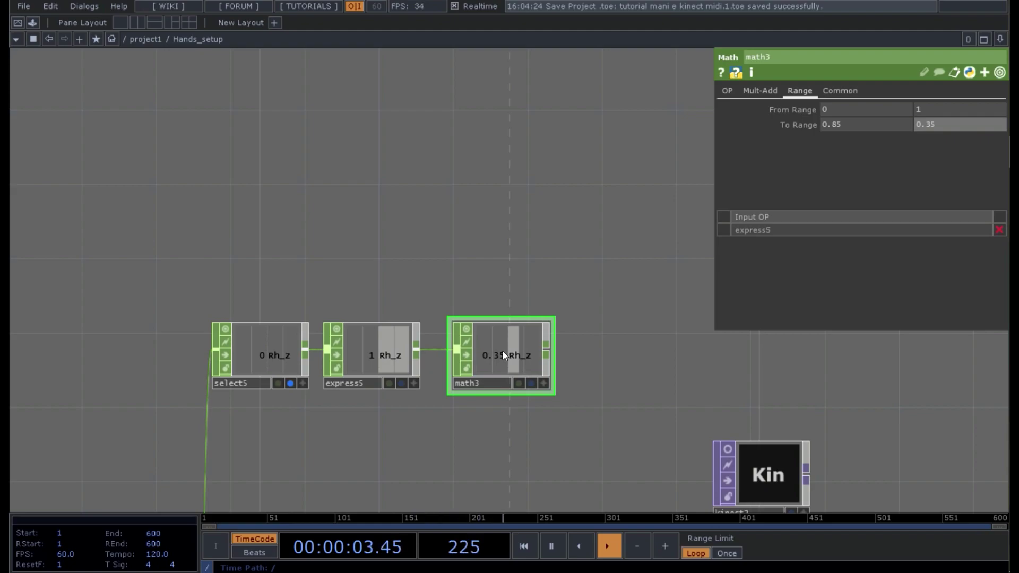
left_click_drag(504, 351, 635, 352)
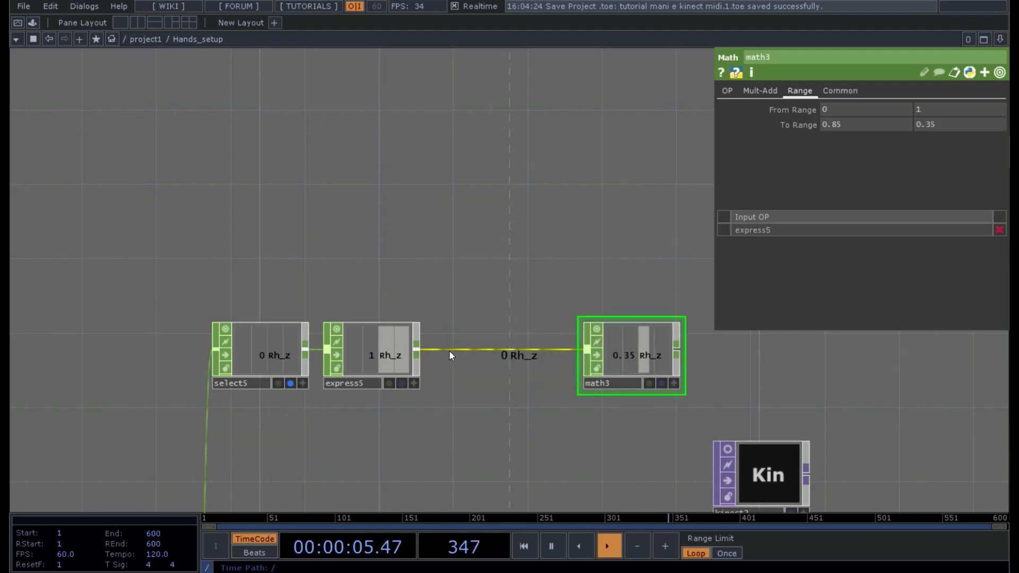
- Insert a Logic CHOP, logic3, on the express5–math3 wire, keeping Convert Input at Off When Zero Or Less
right_click(449, 350)
left_click(470, 339)
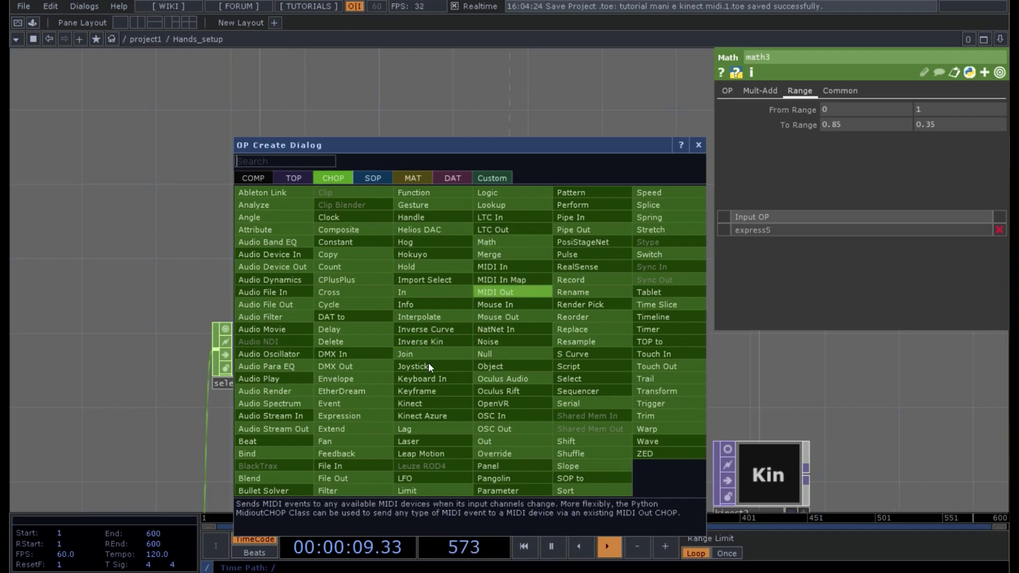
left_click(503, 193)
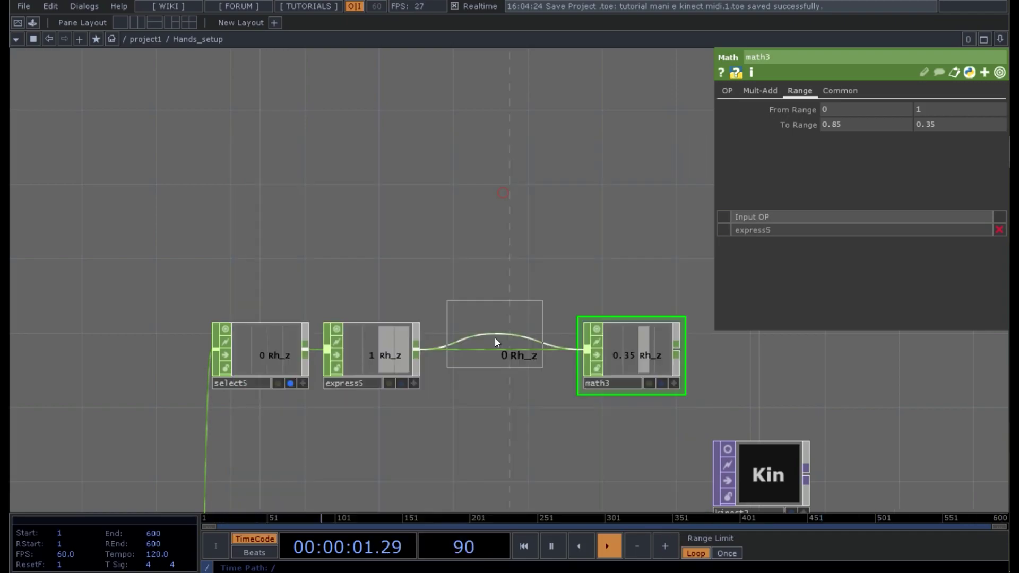
left_click(496, 349)
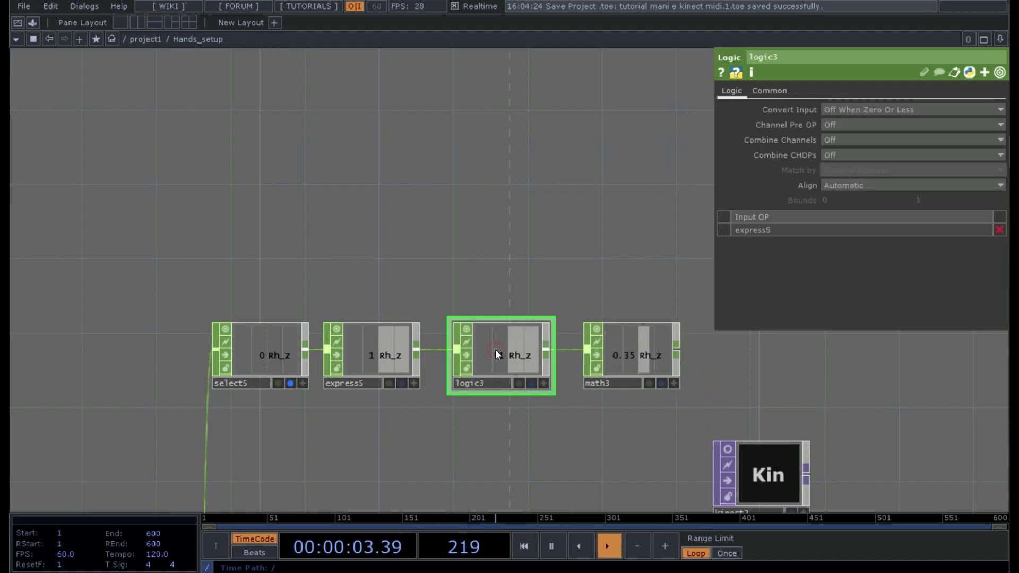
left_click(850, 109)
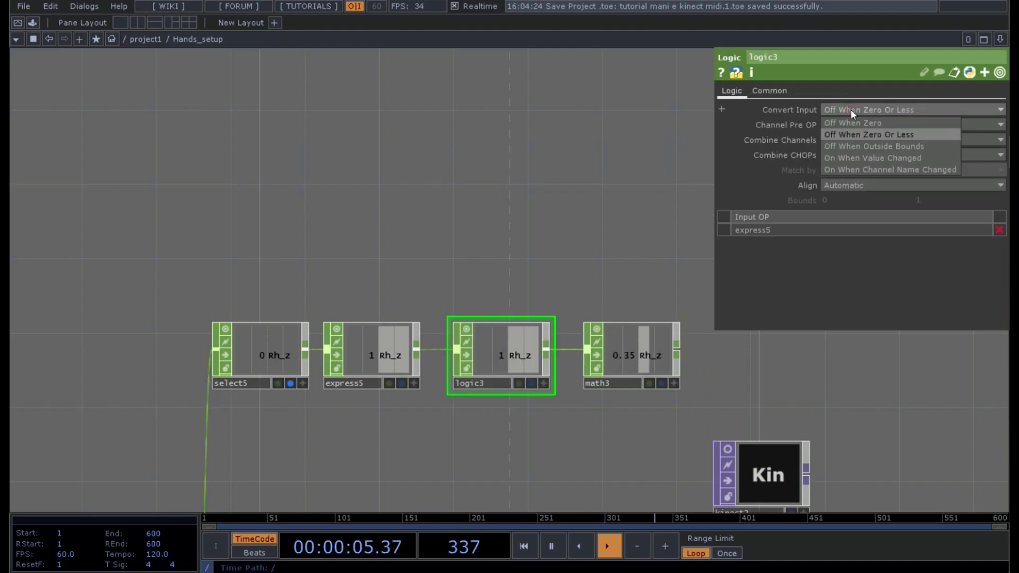
left_click(852, 108)
left_click(848, 123)
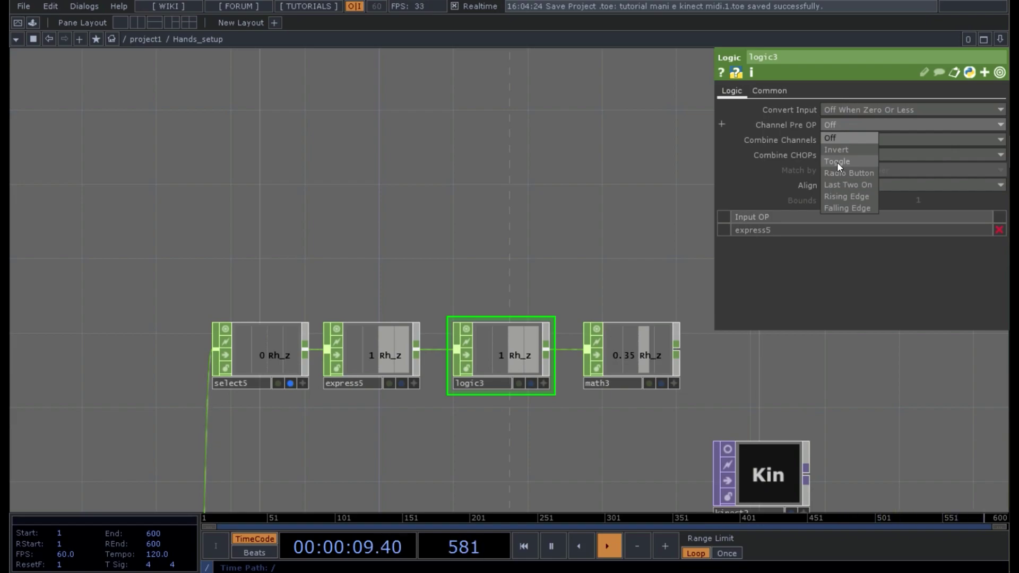
- Set logic3's Channel Pre OP to Toggle, keep both Combine options Off, and hide its parameters
left_click(781, 143)
left_click(836, 139)
left_click(837, 153)
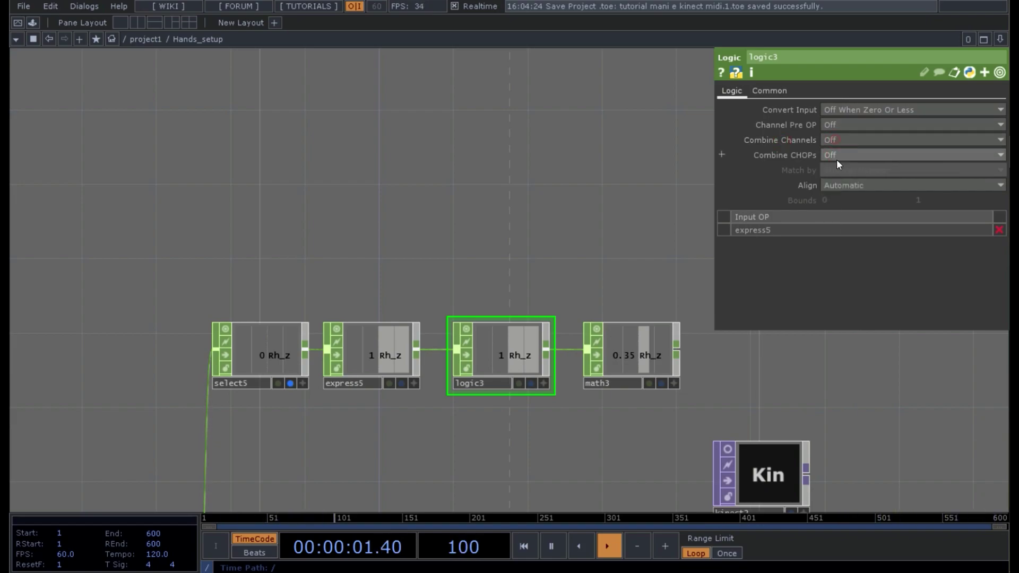
left_click(837, 156)
left_click(838, 168)
left_click(840, 127)
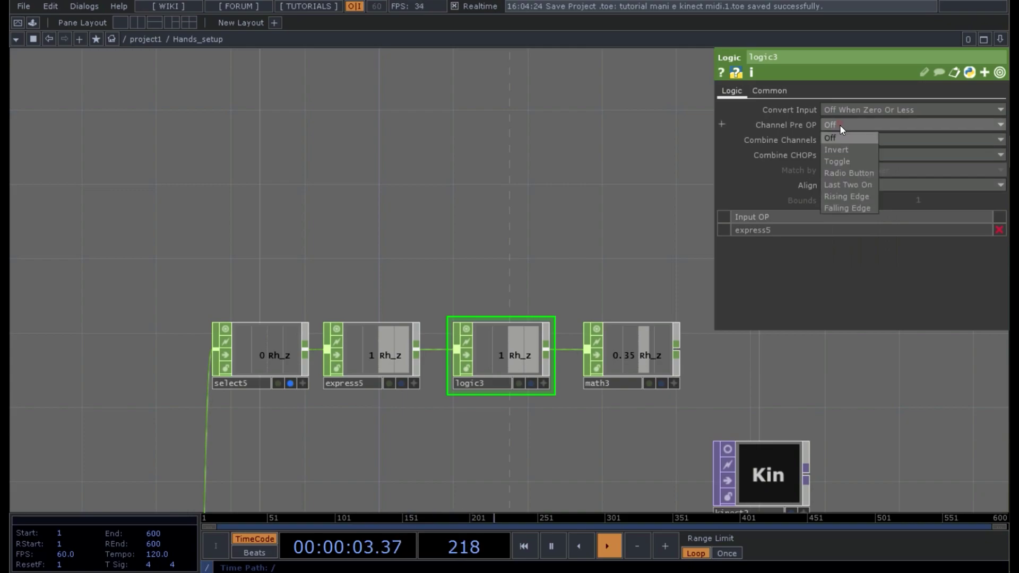
left_click(846, 162)
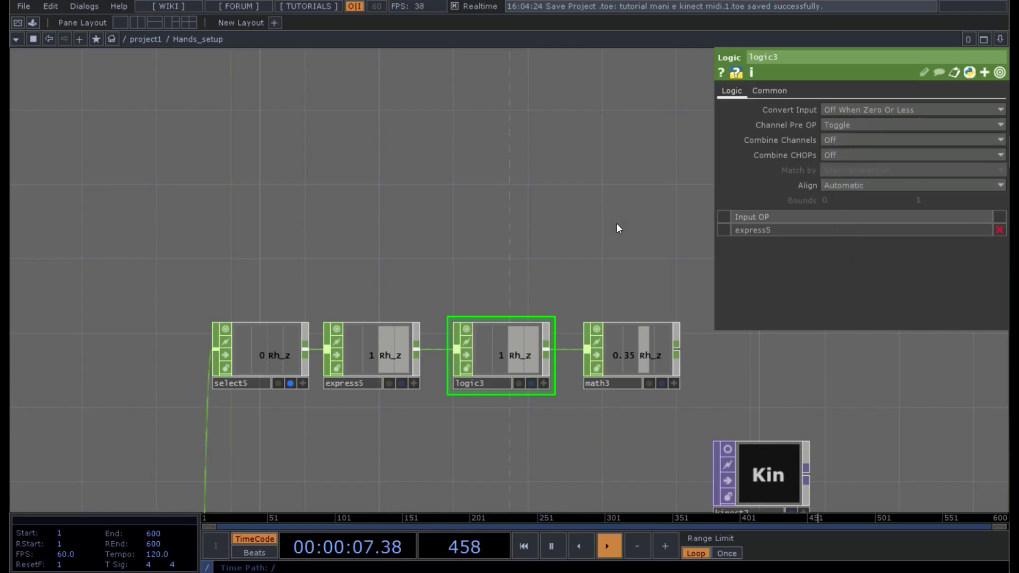
key("p")
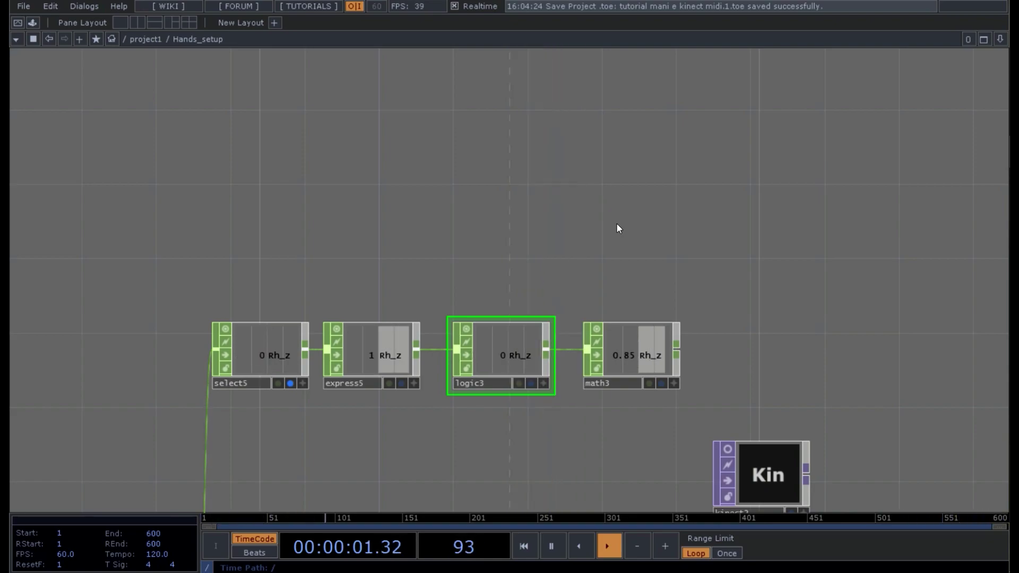
- Add an Out CHOP, out5, after math3 in Hands_setup
right_click(678, 351)
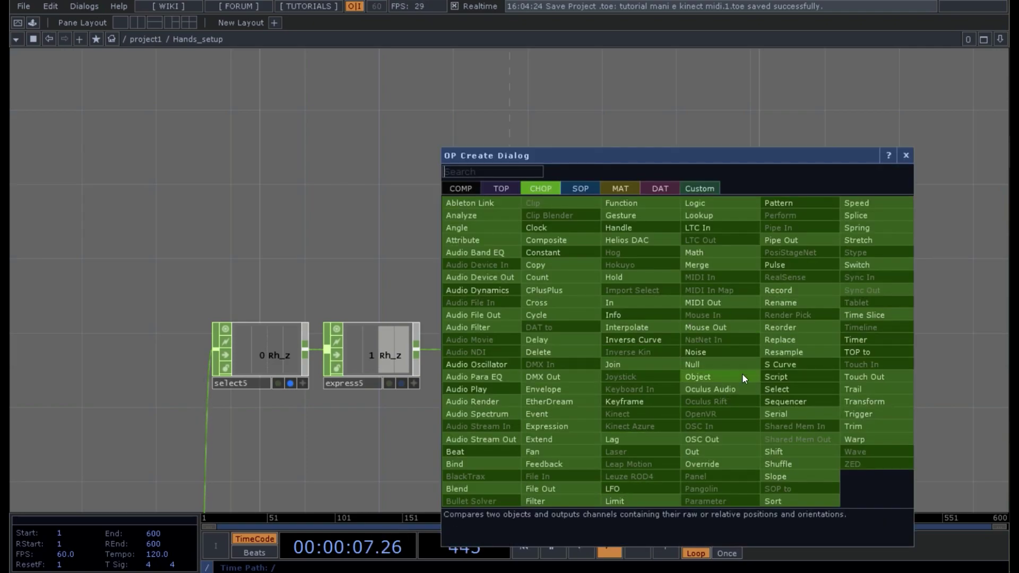
type("out")
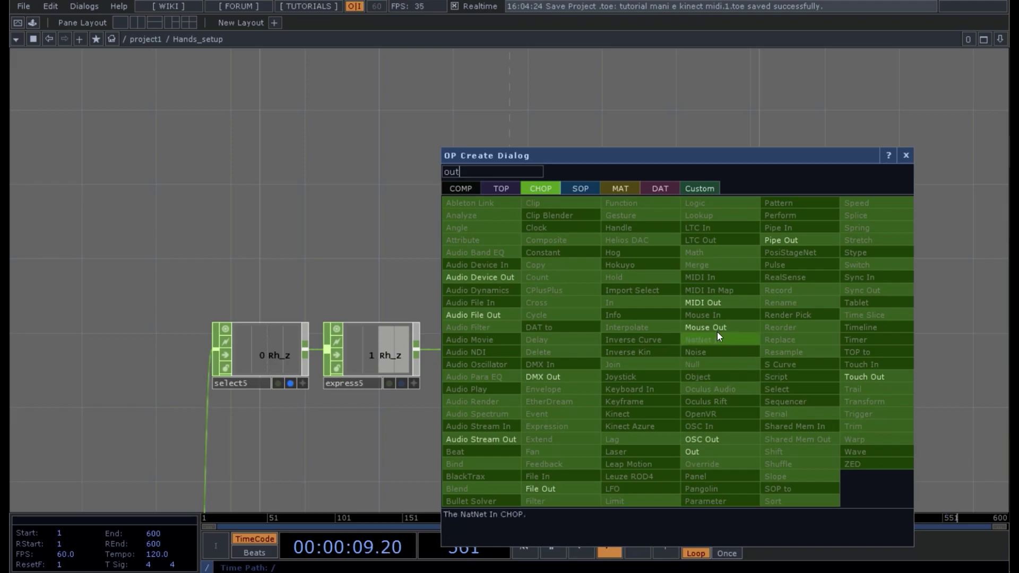
left_click(695, 451)
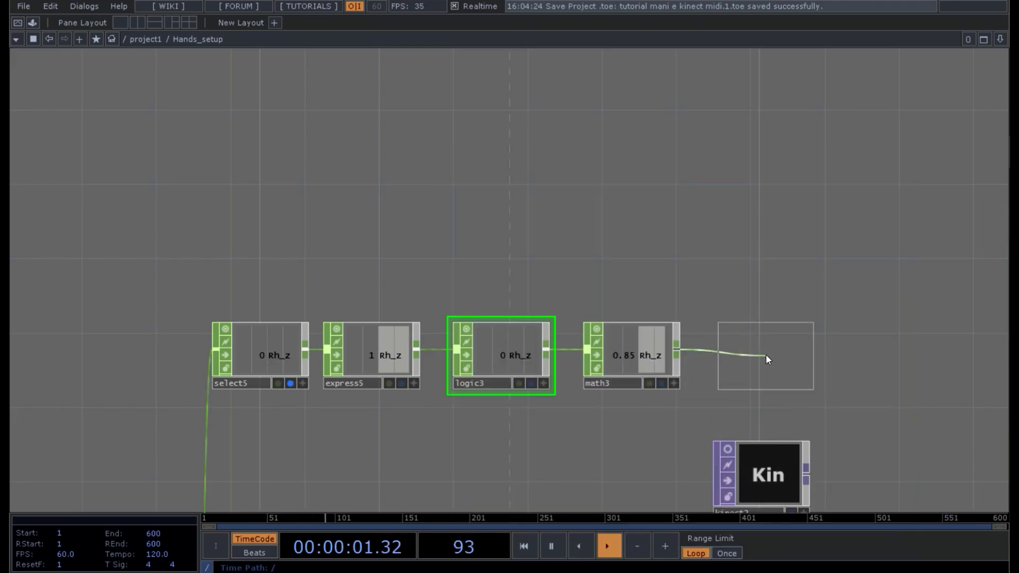
left_click(765, 354)
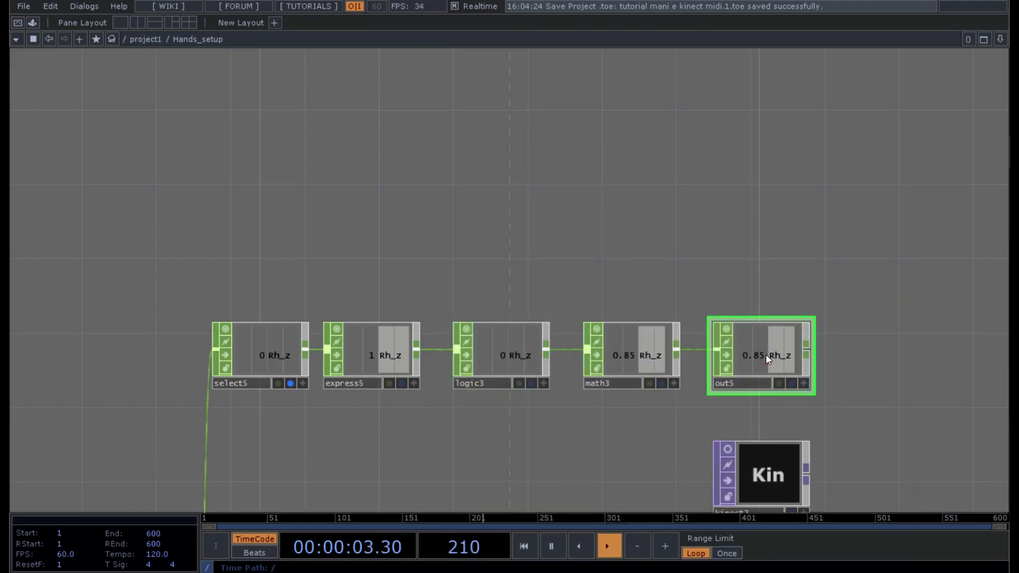
- Inside tdAbletonPackage, create a new In CHOP, in5, above in3
key("u")
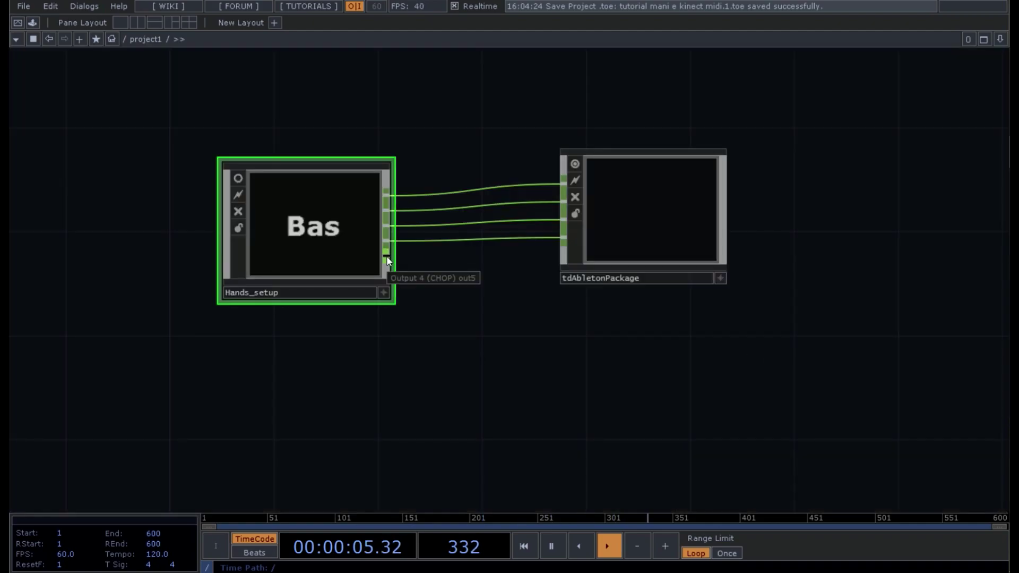
left_click(623, 212)
key("i")
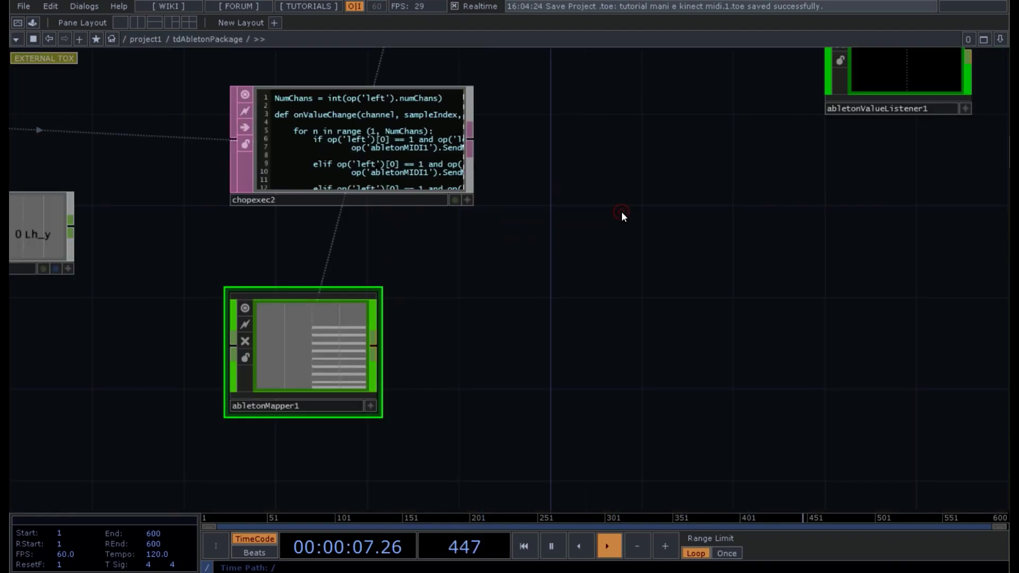
left_click_drag(177, 188, 991, 421)
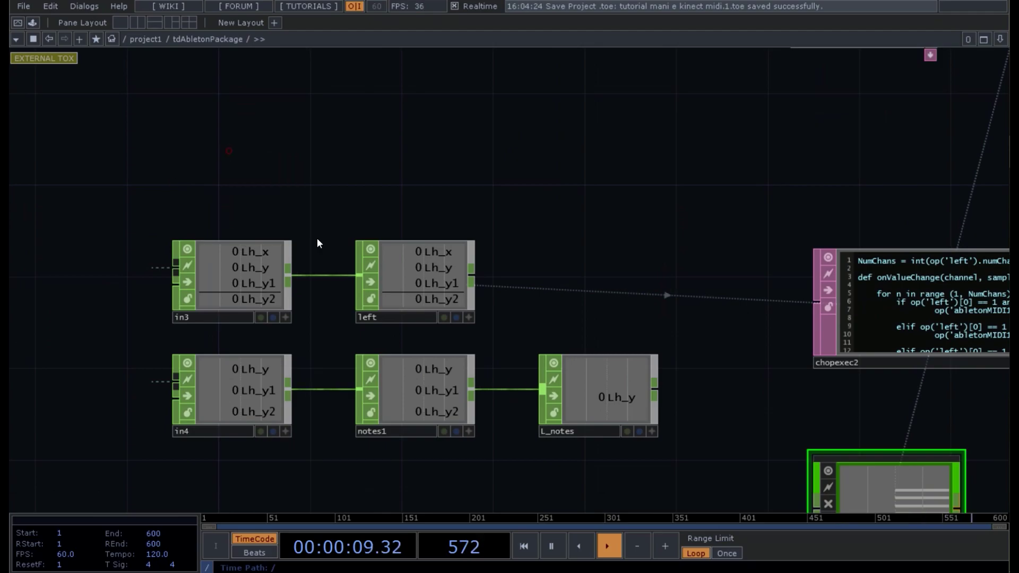
left_click_drag(317, 243, 344, 272)
key("Tab")
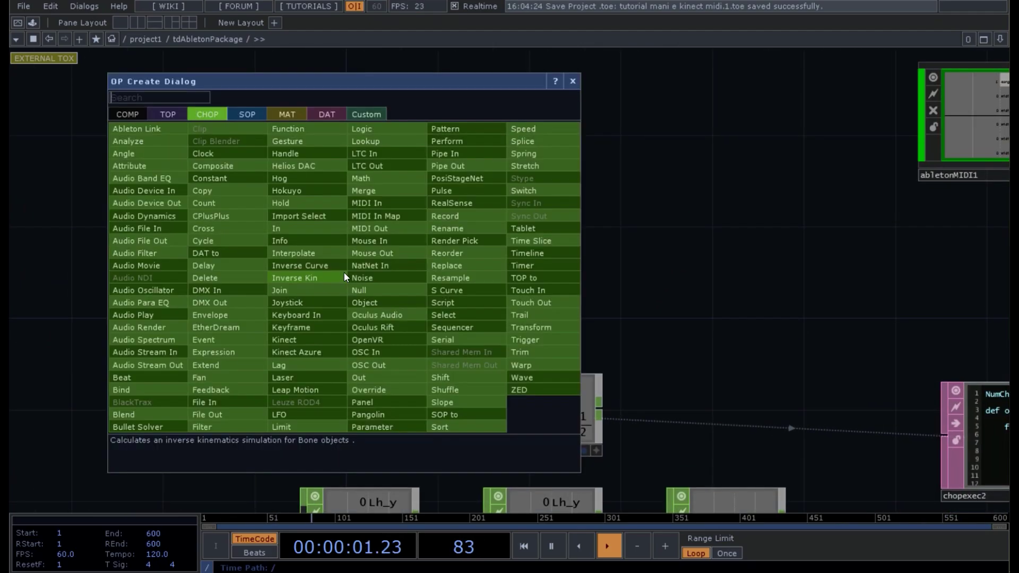
left_click(356, 255)
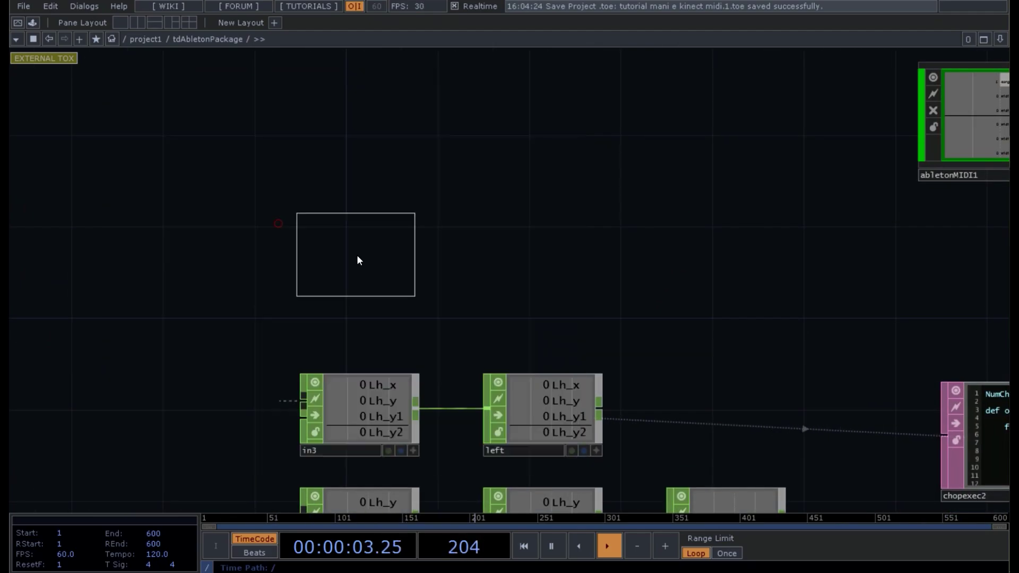
left_click(360, 298)
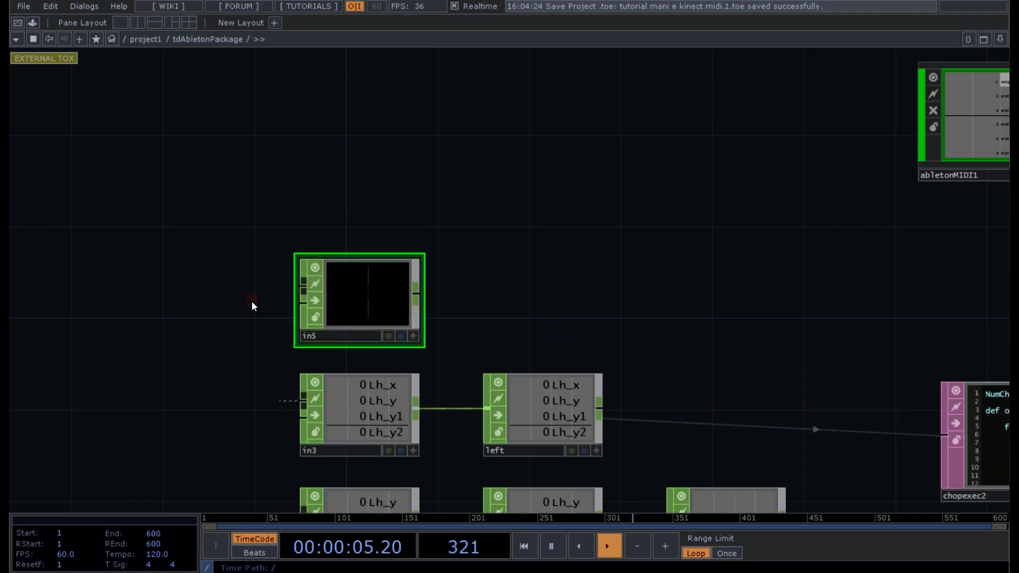
- Wire Hands_setup's last output into tdAbletonPackage, then undo the misplaced connection
key("u")
left_click_drag(386, 257, 562, 241)
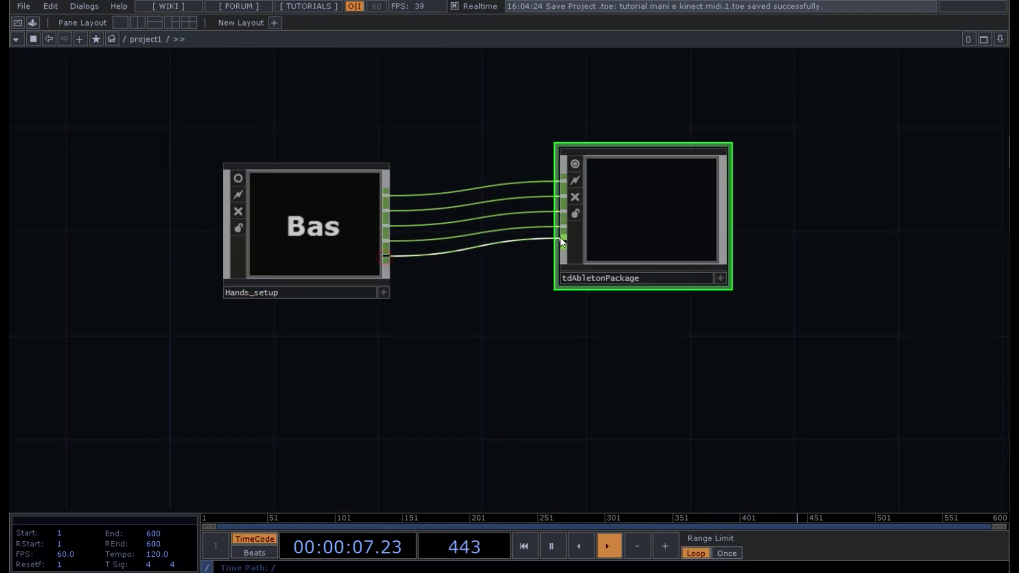
left_click(561, 242)
key("ctrl+z")
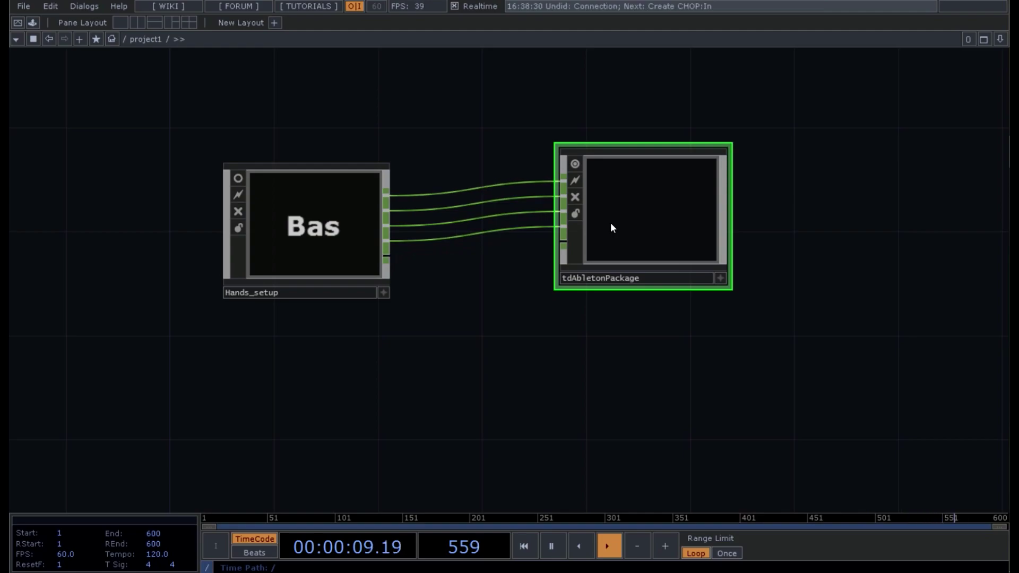
- Connect Hands_setup's last output to tdAbletonPackage's new bottom input and go inside
left_click_drag(386, 257, 547, 257)
left_click(552, 248)
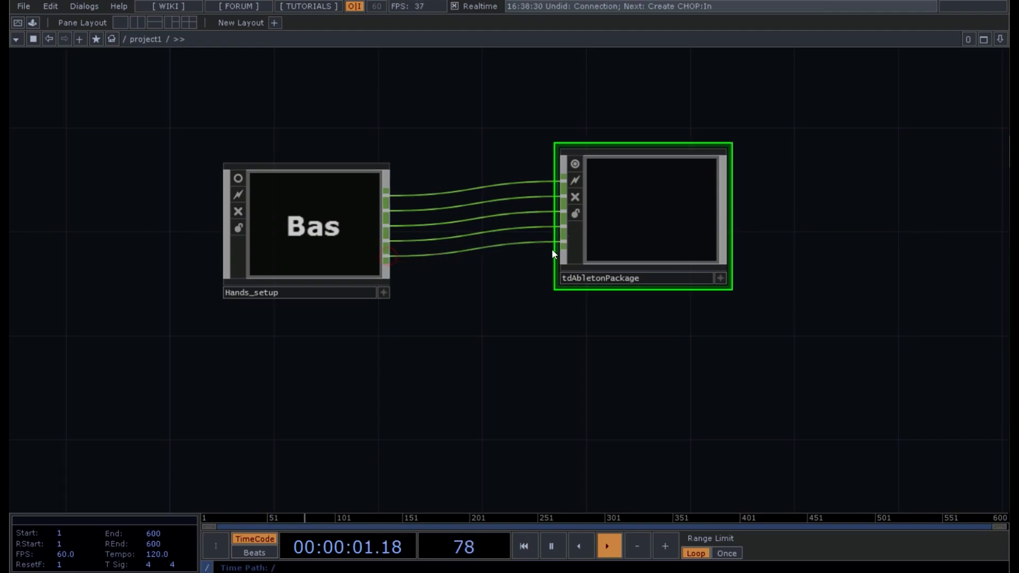
double_click(619, 232)
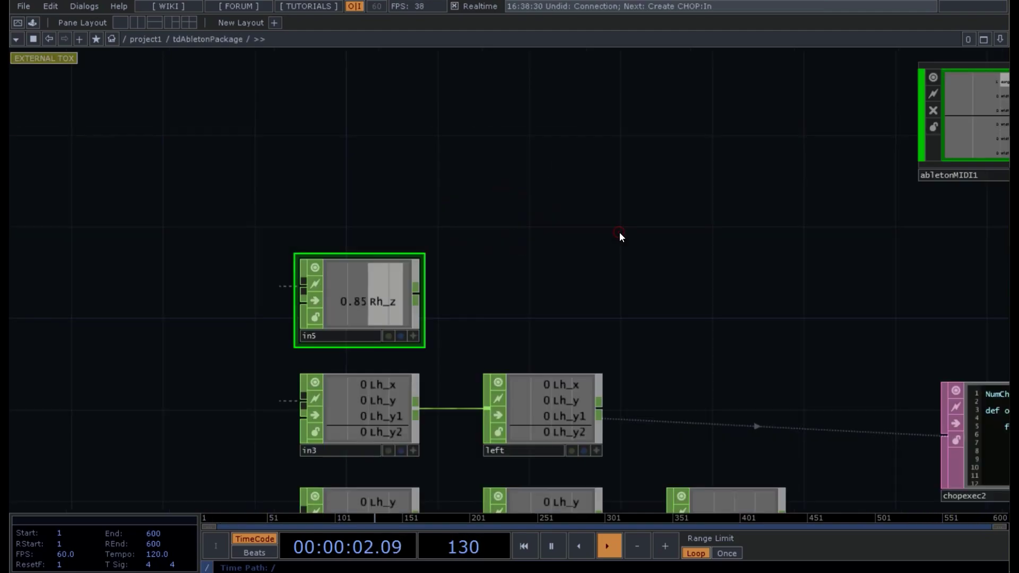
- Add a Null after in5 and name it looper_controller
right_click(415, 302)
left_click(445, 315)
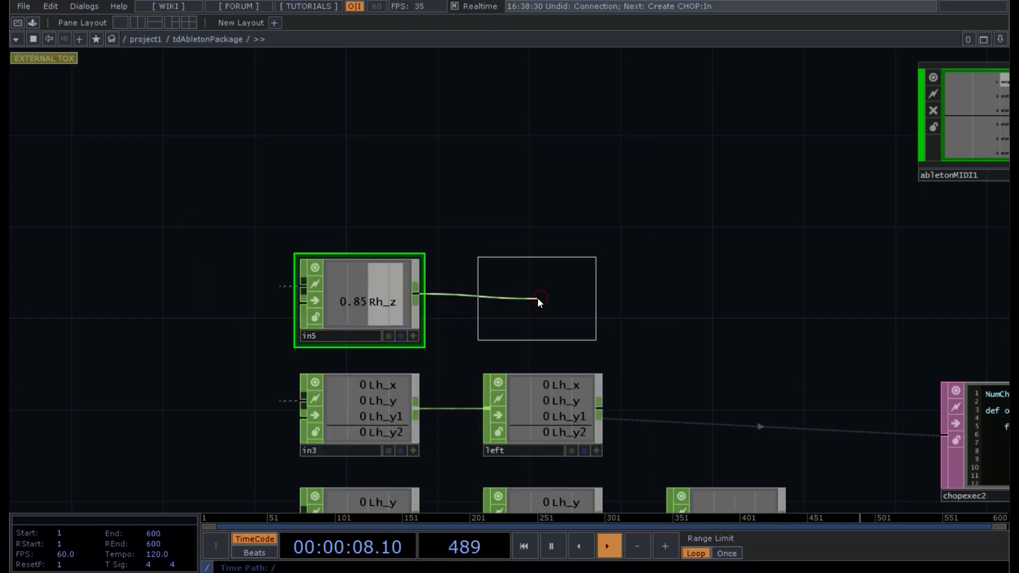
left_click(538, 298)
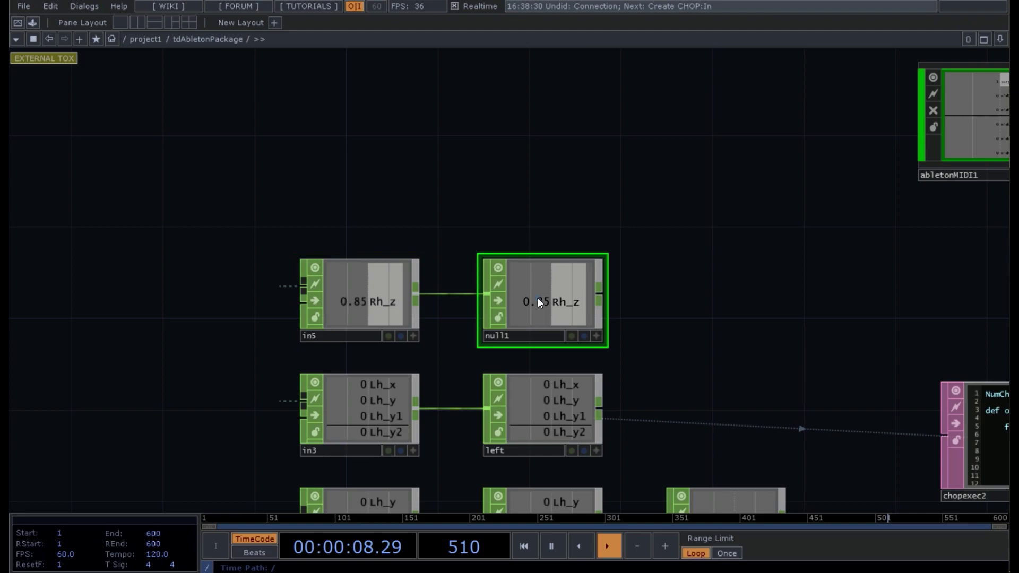
double_click(512, 332)
type("looper")
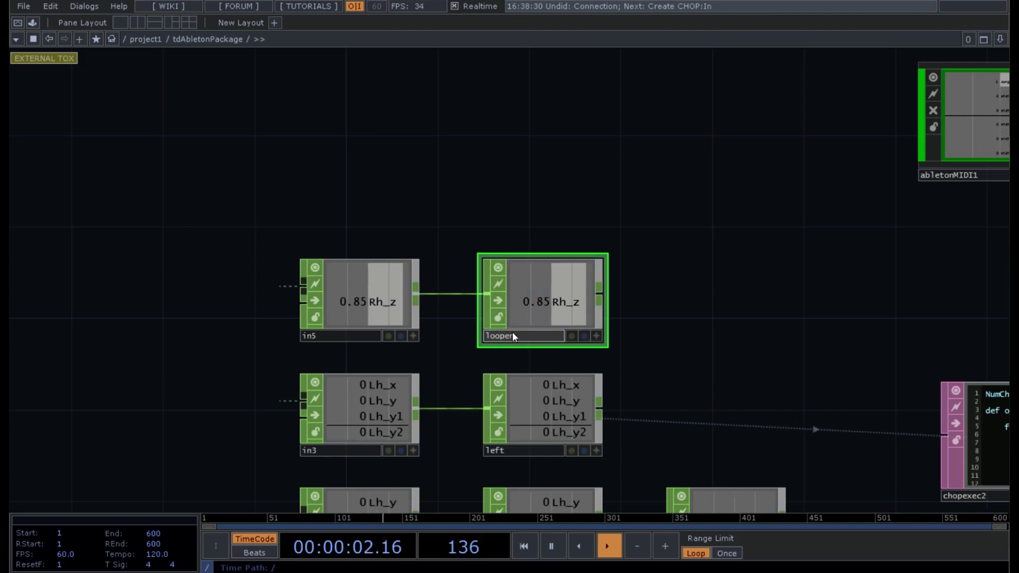
type("_controller")
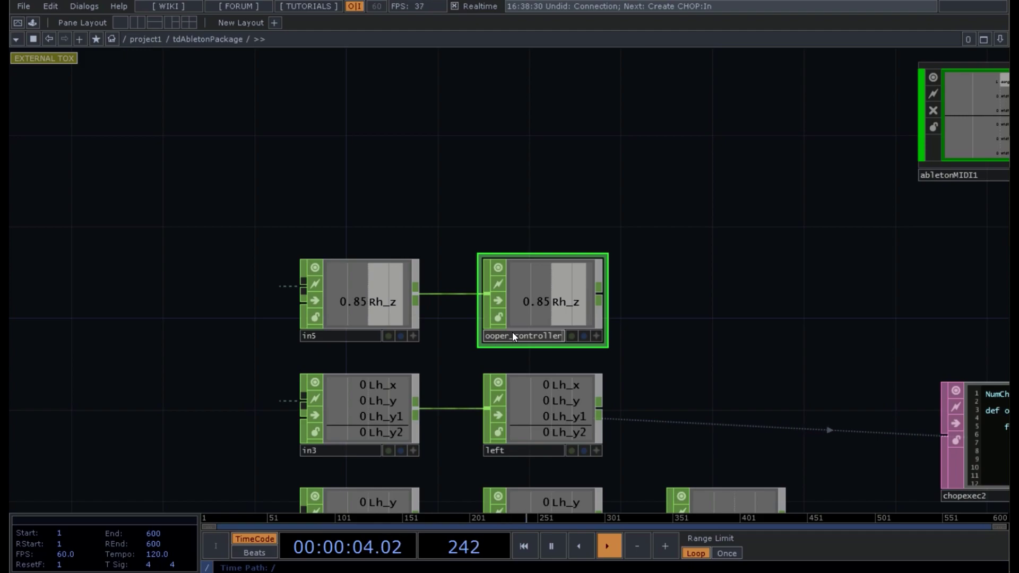
key("Return")
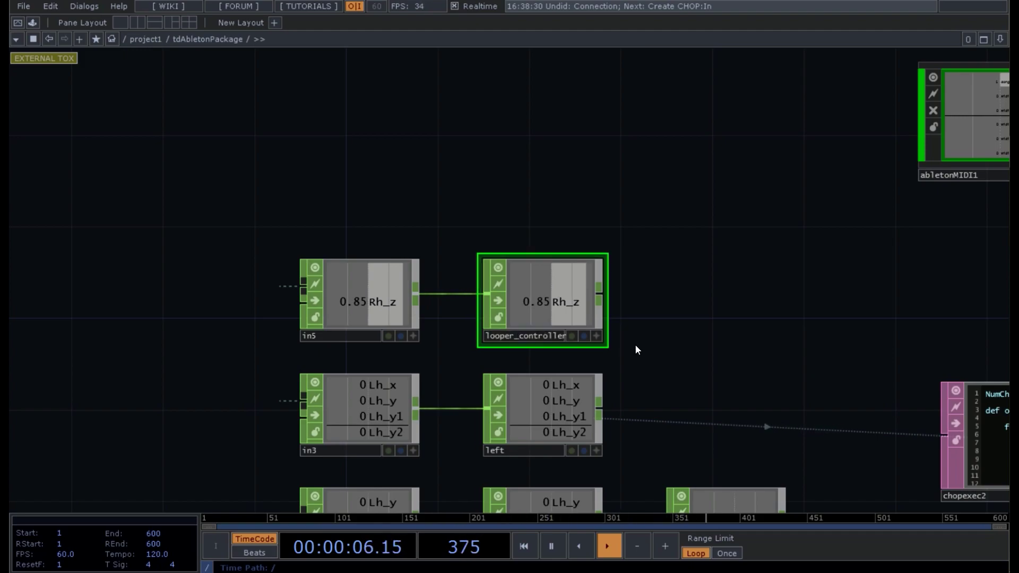
- Move abletonMapper1 next to looper_controller
left_click_drag(638, 345, 661, 162)
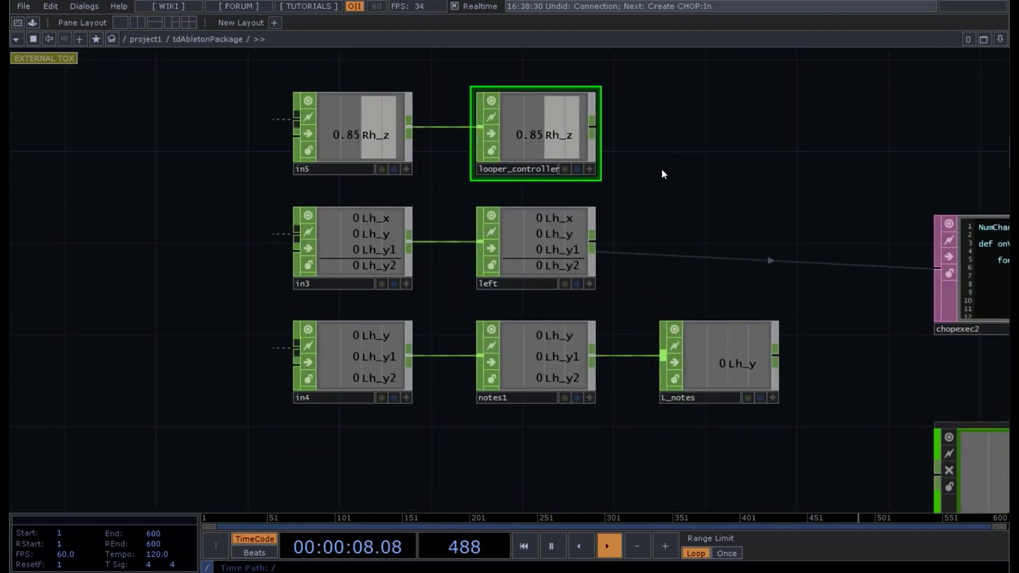
scroll(662, 172, "down", 3)
left_click_drag(835, 326, 700, 151)
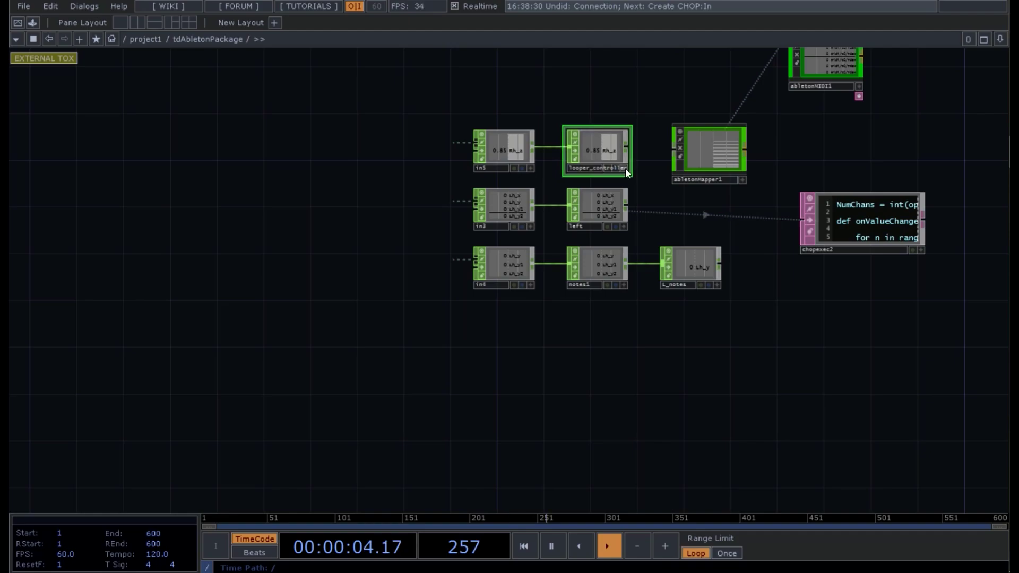
- Make abletonMapper1's Send Value 1 a CHOP reference to looper_controller's Rh_z, reading 0.85
left_click(719, 156)
key("p")
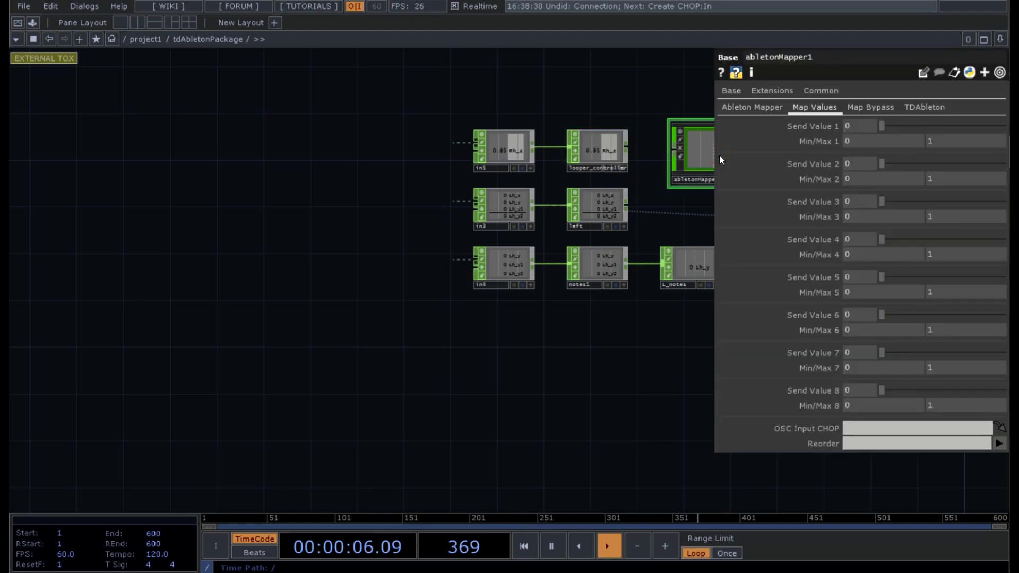
left_click(624, 167)
left_click_drag(611, 156, 856, 127)
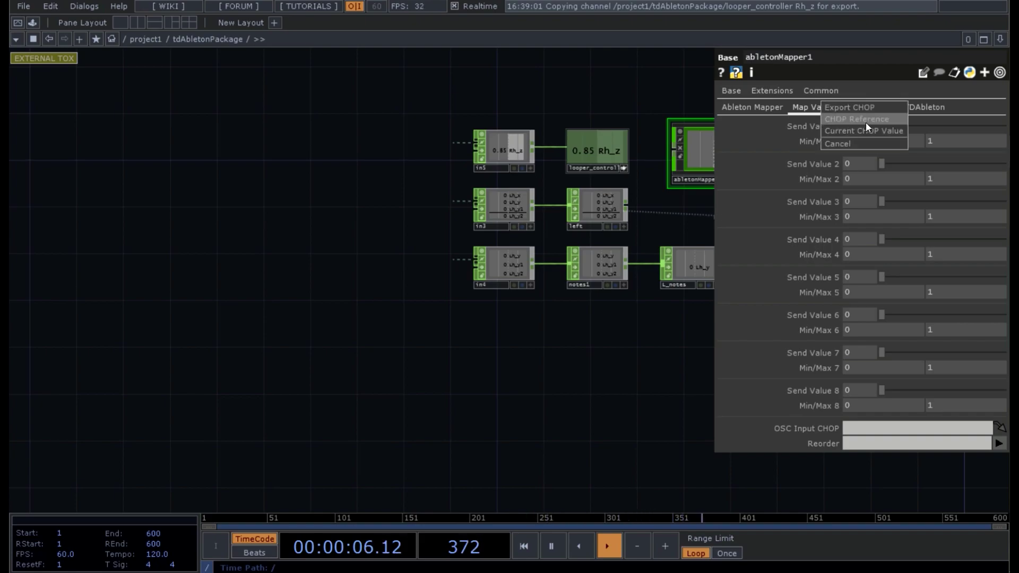
left_click(866, 122)
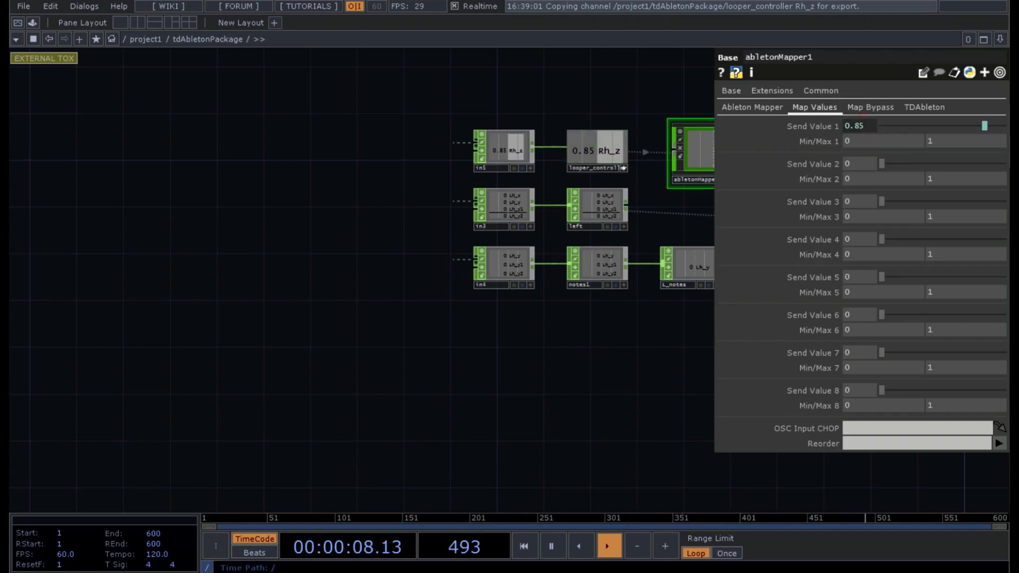
key("alt+Tab")
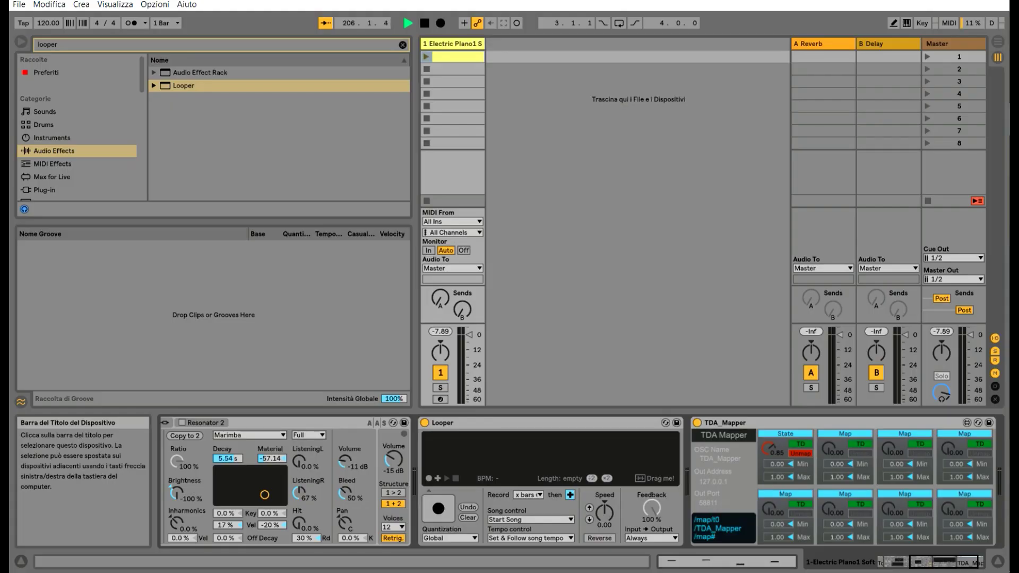
key("alt+Tab")
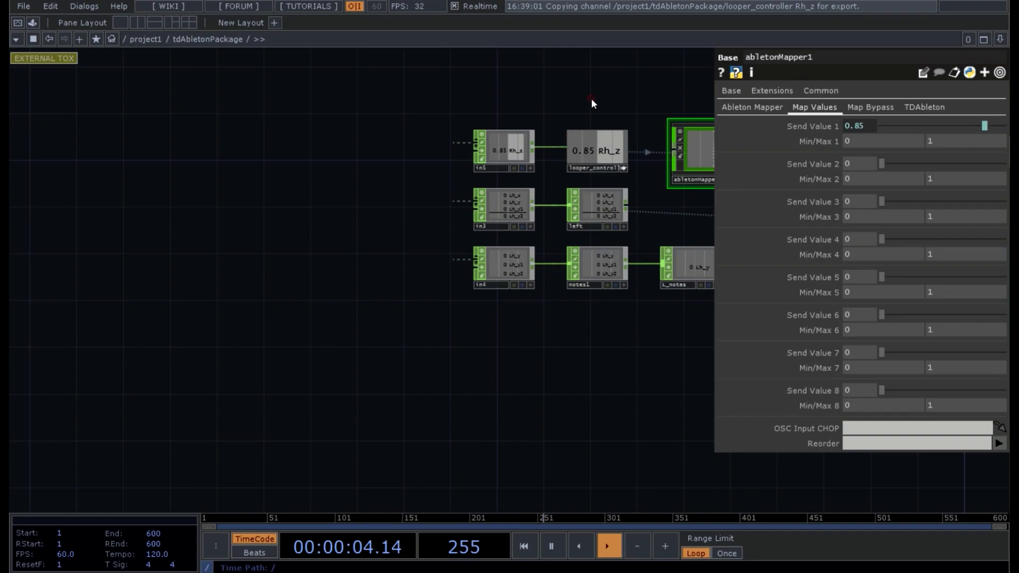
- Close abletonMapper1's parameters and go into Hands_setup to the kinect2 node
key("p")
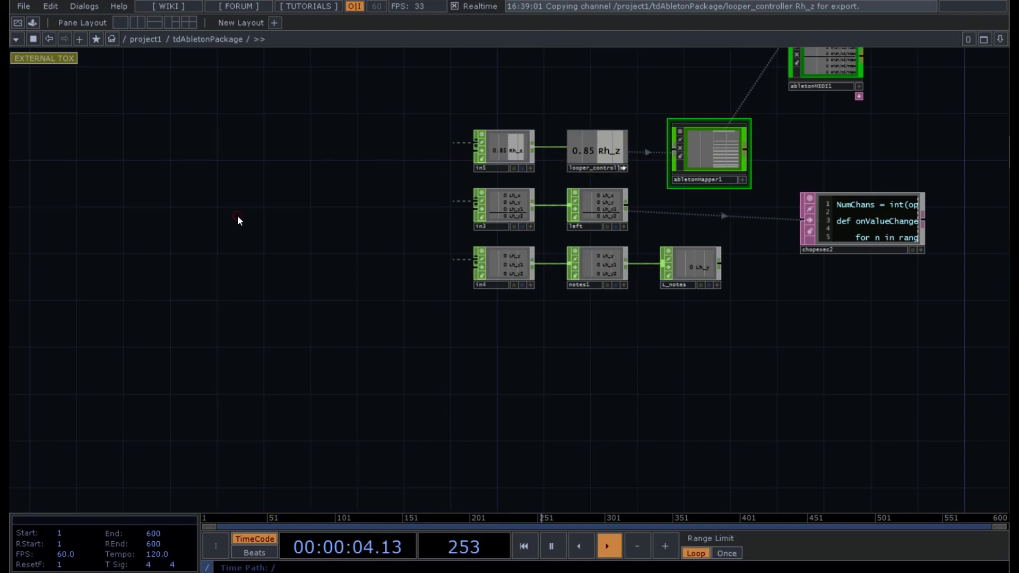
key("u")
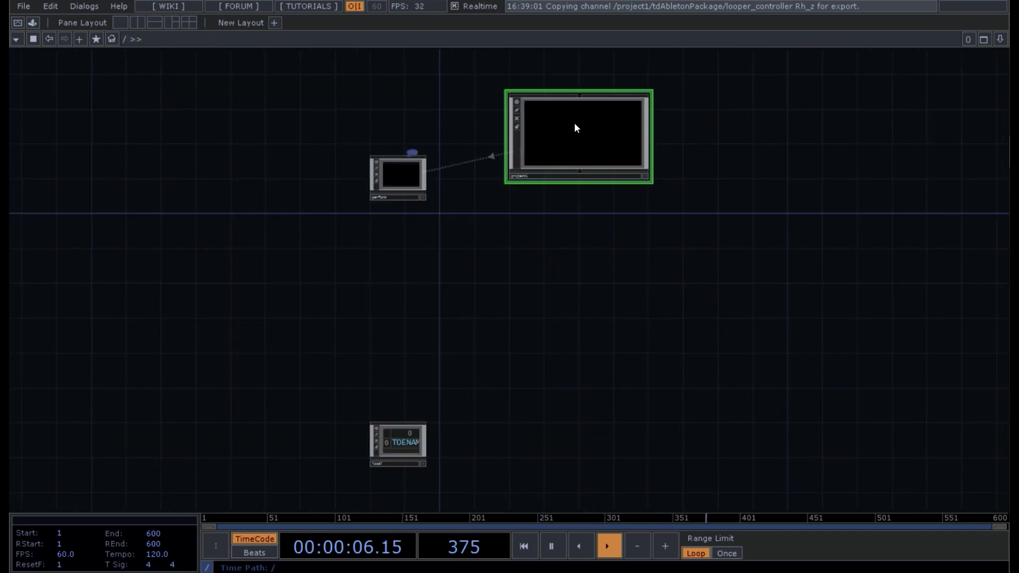
left_click(337, 225)
key("i")
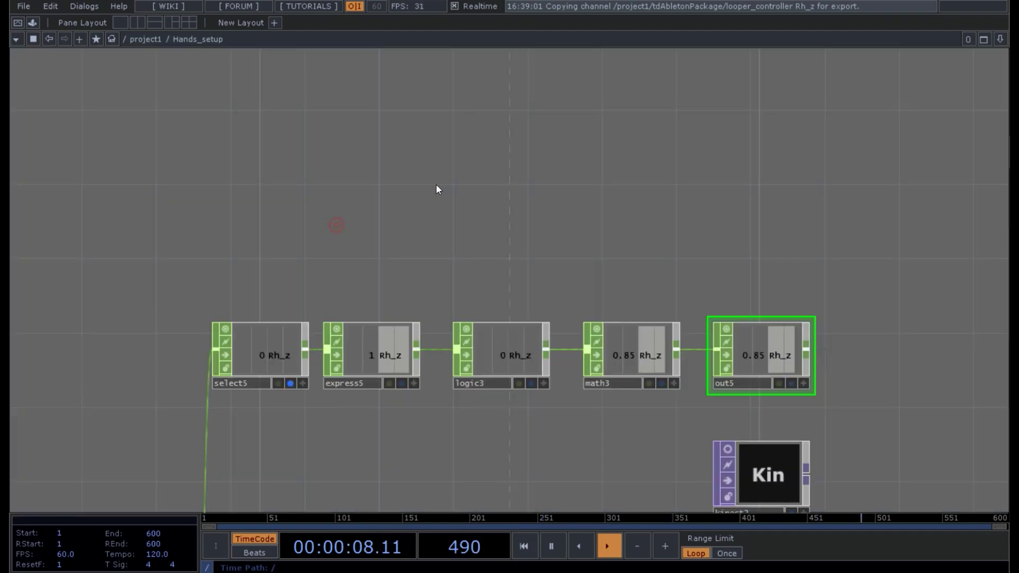
left_click_drag(666, 245, 477, 190)
- Open a floating viewer of kinect2, move it to the left, and go back up
right_click(518, 324)
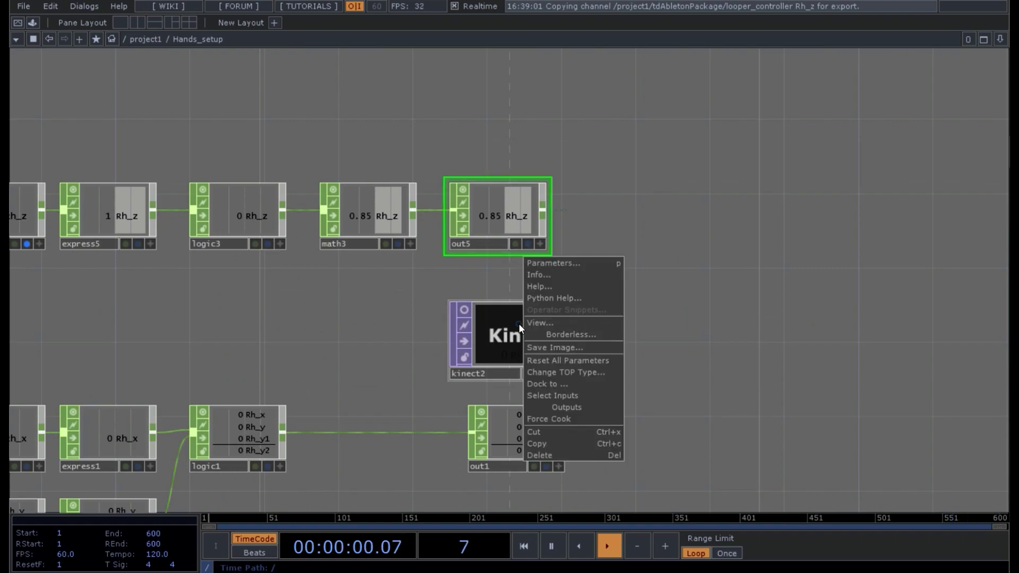
left_click(542, 319)
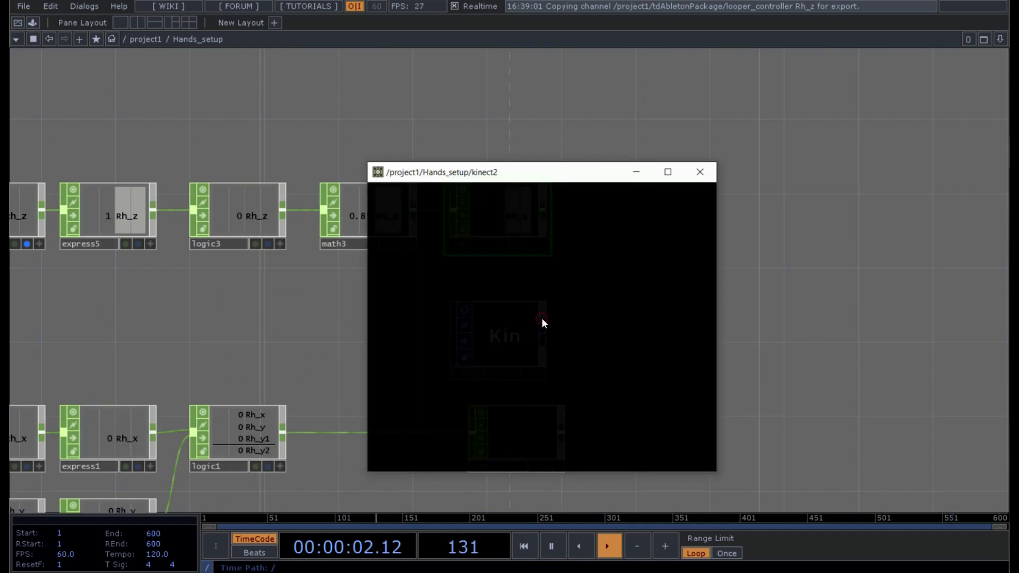
left_click_drag(537, 171, 192, 283)
left_click(836, 209)
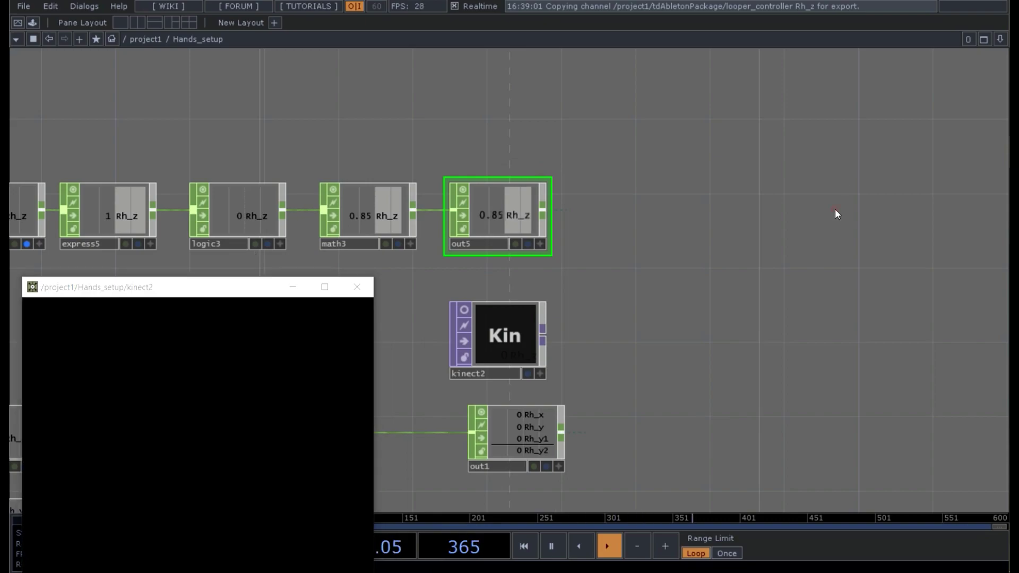
key("u")
double_click(633, 194)
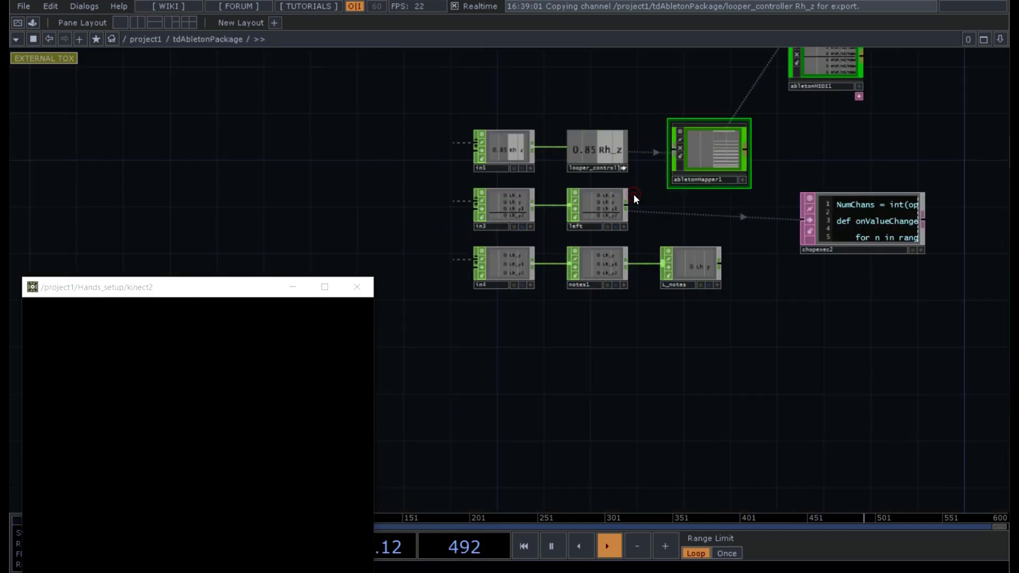
left_click_drag(799, 152, 634, 284)
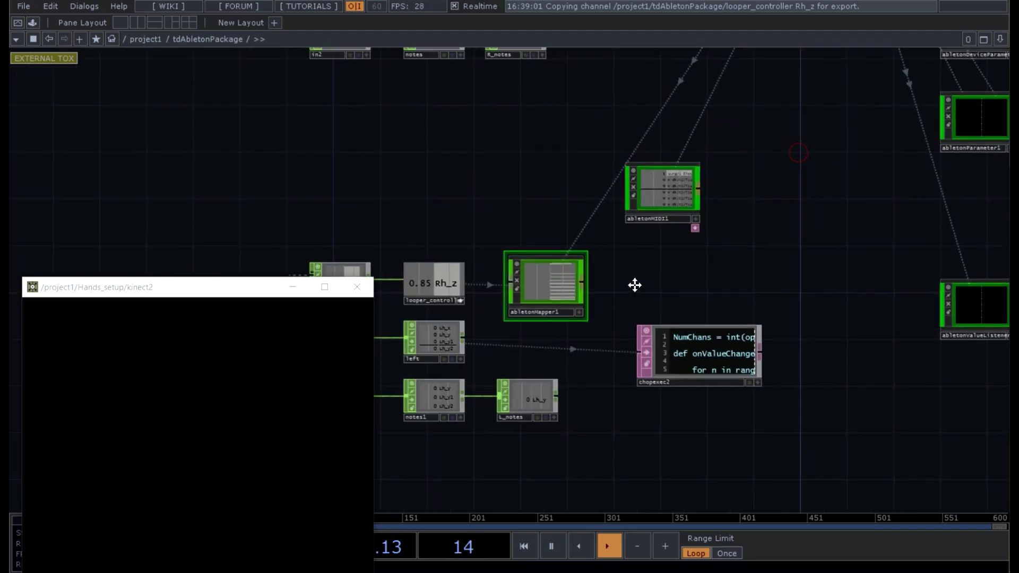
scroll(516, 167, "down", 3)
left_click_drag(458, 155, 521, 217)
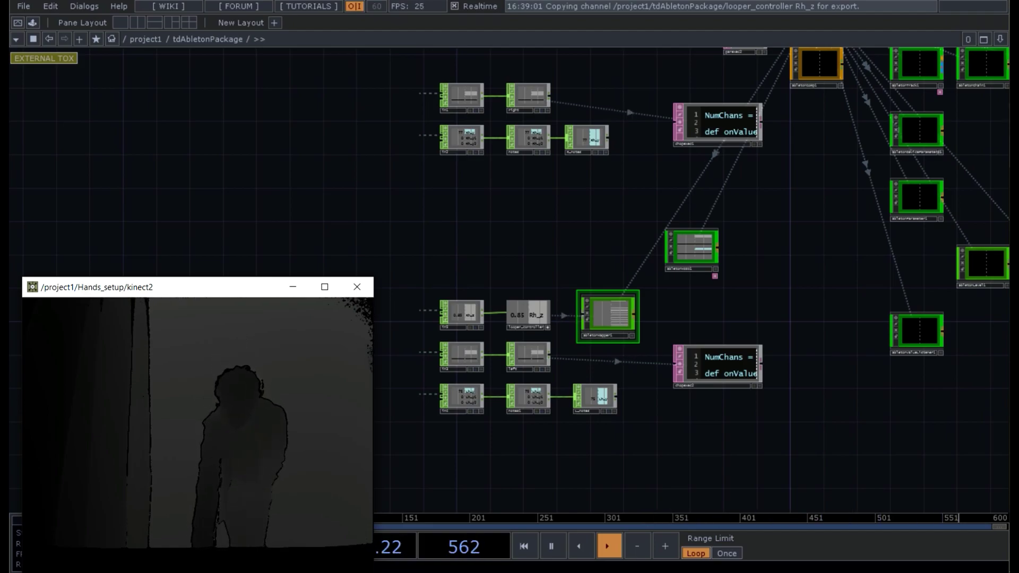
- Switch to Ableton Live and back, then pan to show tdAbletonPackage's Ableton nodes
key("alt+Tab")
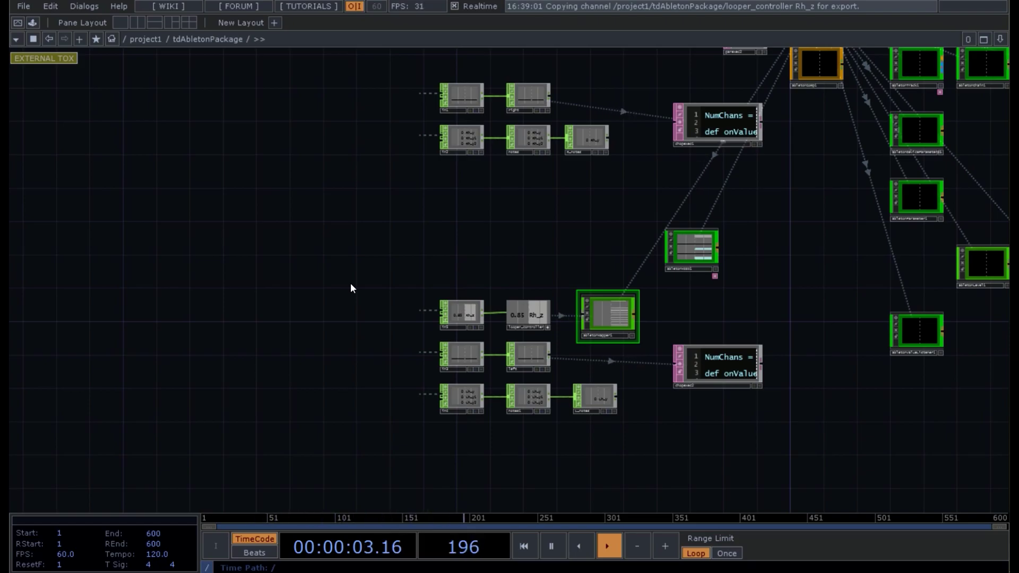
left_click_drag(562, 187, 458, 348)
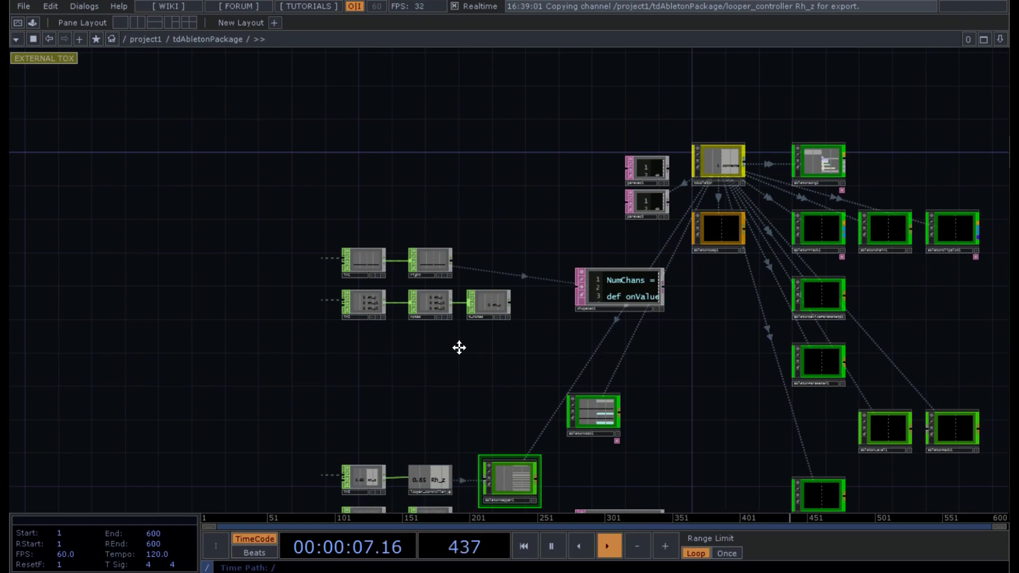